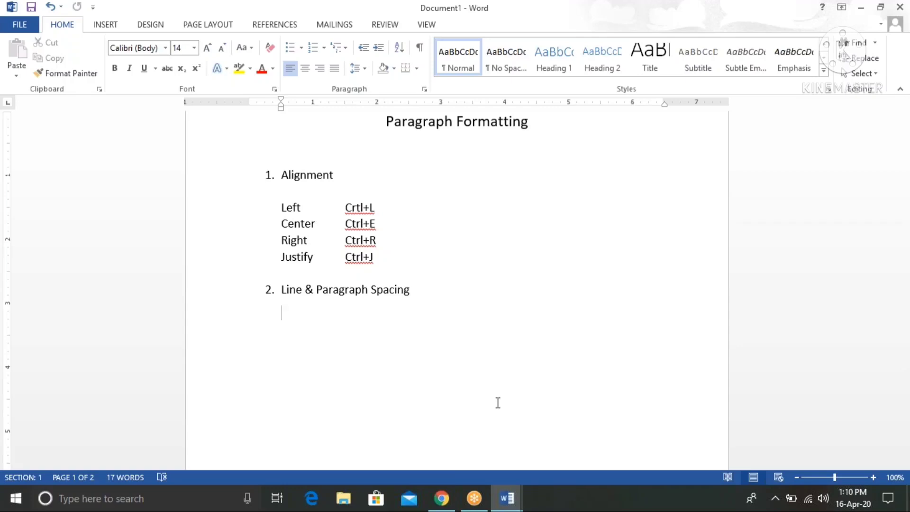
- Add "Indent" as item 3 of the numbered list, directly below "Line & Paragraph Spacing"
{"action": "key", "text": "BackSpace"}
{"action": "key", "text": "BackSpace"}
{"action": "key", "text": "BackSpace"}
{"action": "key", "text": "Return"}
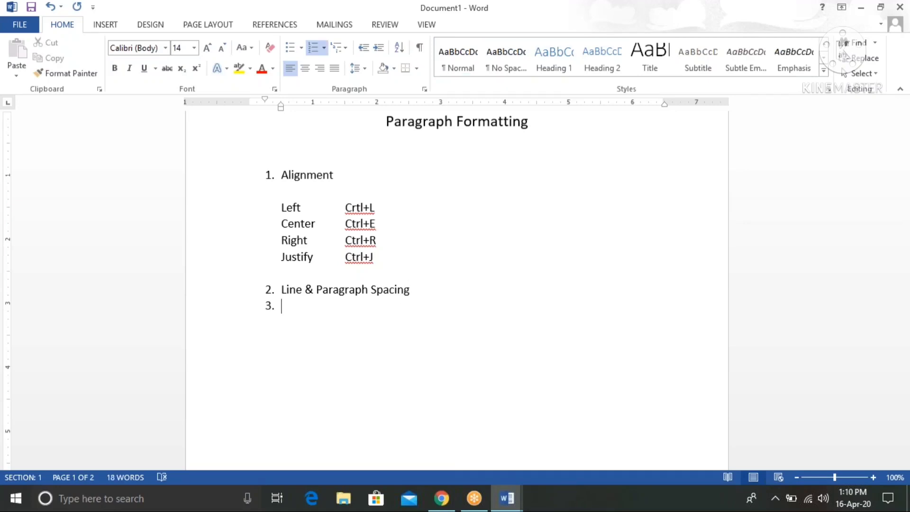
{"action": "type", "text": "Indent"}
- Add the lettered sub-items "Left Indent" and "Right Indent" one level below the "Indent" item
{"action": "key", "text": "Return"}
{"action": "key", "text": "Tab"}
{"action": "key", "text": "shift+Tab"}
{"action": "key", "text": "Tab"}
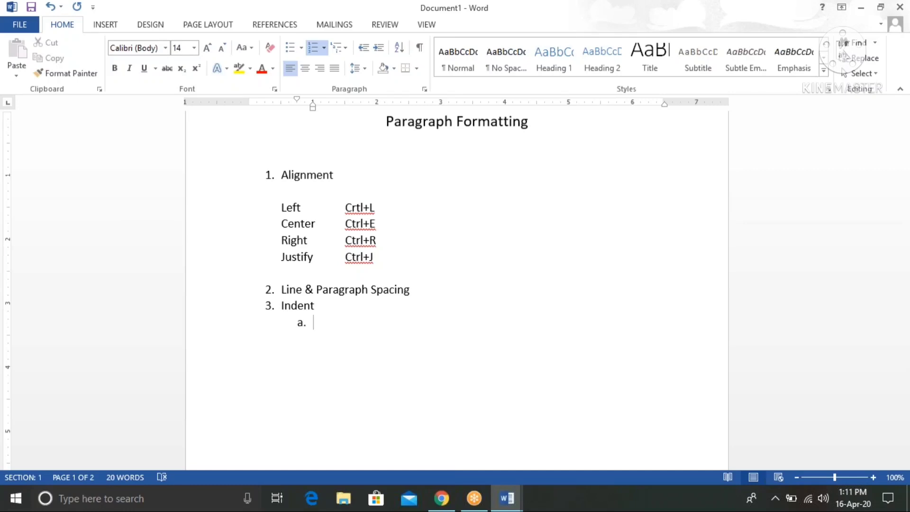
{"action": "type", "text": "Left Indent"}
{"action": "key", "text": "Return"}
{"action": "type", "text": "R"}
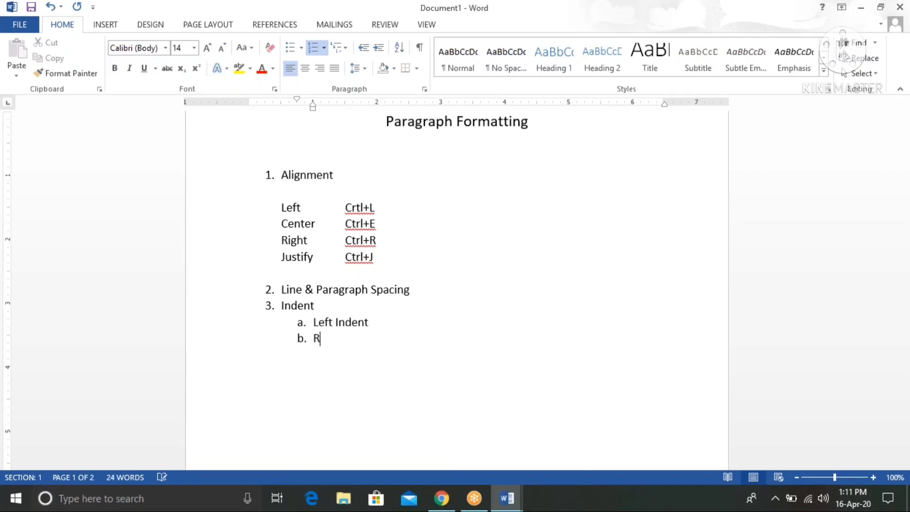
{"action": "type", "text": "ight Indent"}
- Add the lettered sub-items "First Line" and "Hanging" after "Right Indent", and end the list with an unnumbered line
{"action": "key", "text": "Return"}
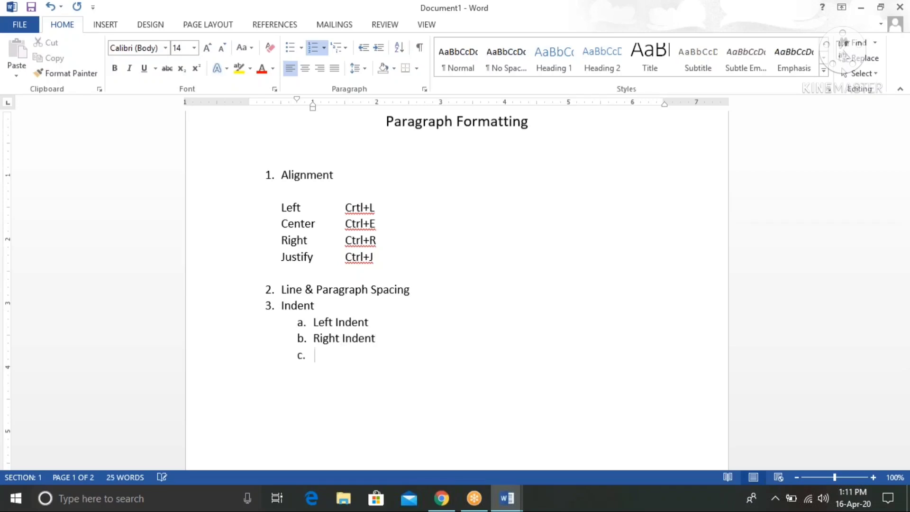
{"action": "type", "text": "First Li"}
{"action": "type", "text": "ne'"}
{"action": "key", "text": "BackSpace"}
{"action": "key", "text": "Return"}
{"action": "type", "text": "Hanging"}
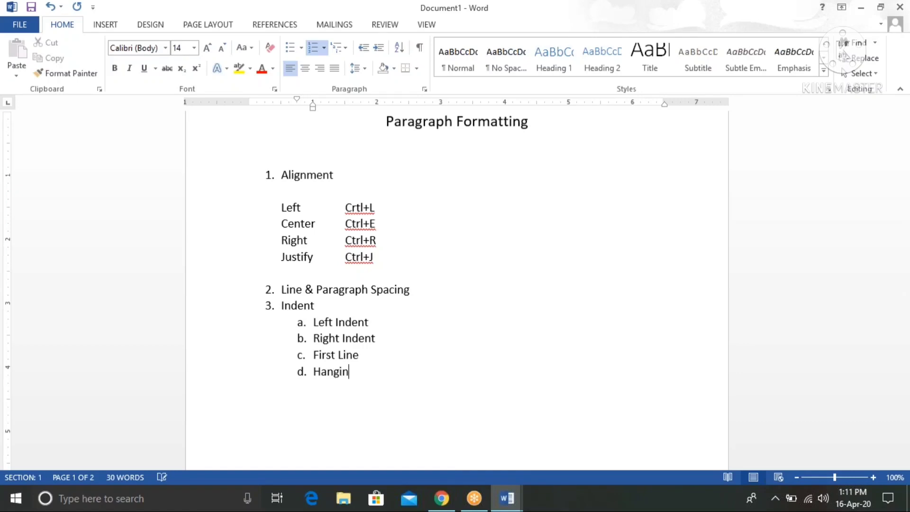
{"action": "key", "text": "Return"}
{"action": "key", "text": "BackSpace"}
{"action": "key", "text": "BackSpace"}
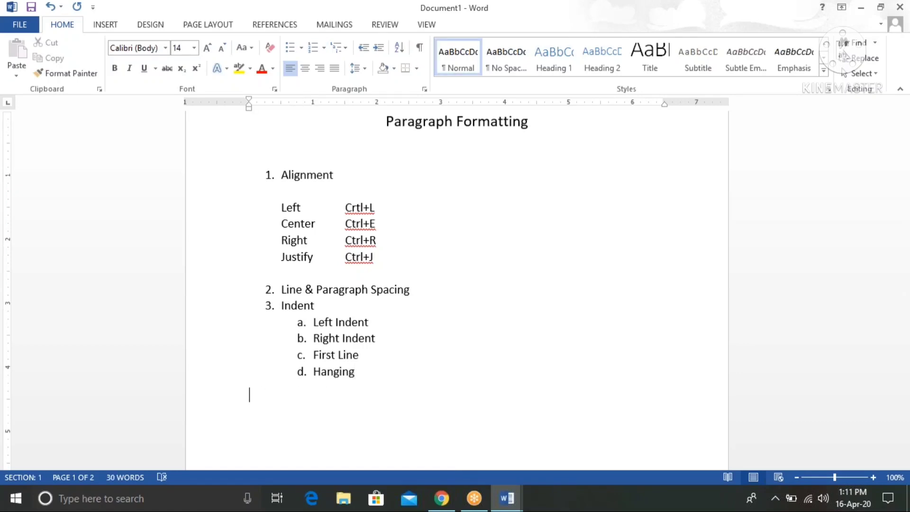
- Insert ten blank lines below the Indent list
{"action": "key", "text": "Return"}
{"action": "key", "text": "Return"}
{"action": "key", "text": "Return"}
{"action": "key", "text": "Return"}
{"action": "key", "text": "Return"}
{"action": "key", "text": "Return"}
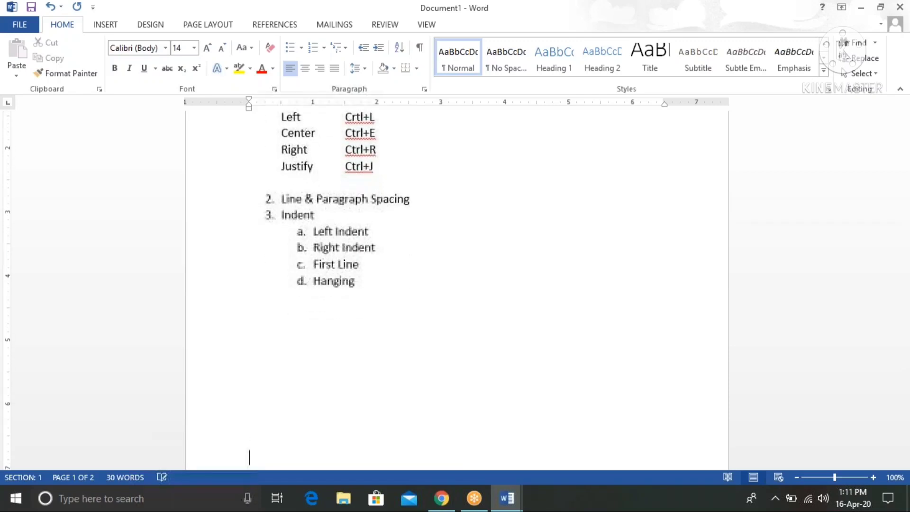
{"action": "key", "text": "Return"}
{"action": "key", "text": "Return"}
{"action": "key", "text": "Return"}
{"action": "key", "text": "Return"}
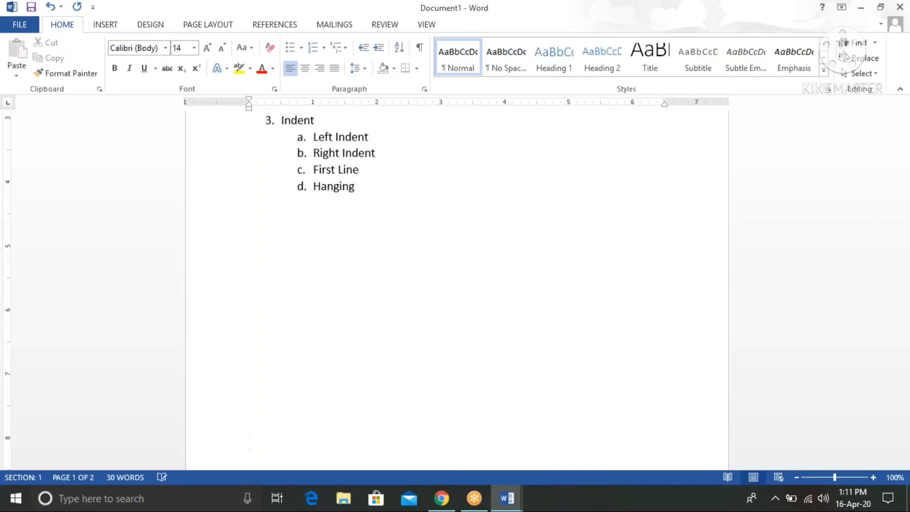
- Switch to Document2 and go to the beginning of its first paragraph on page 1
{"action": "key", "text": "alt+Tab"}
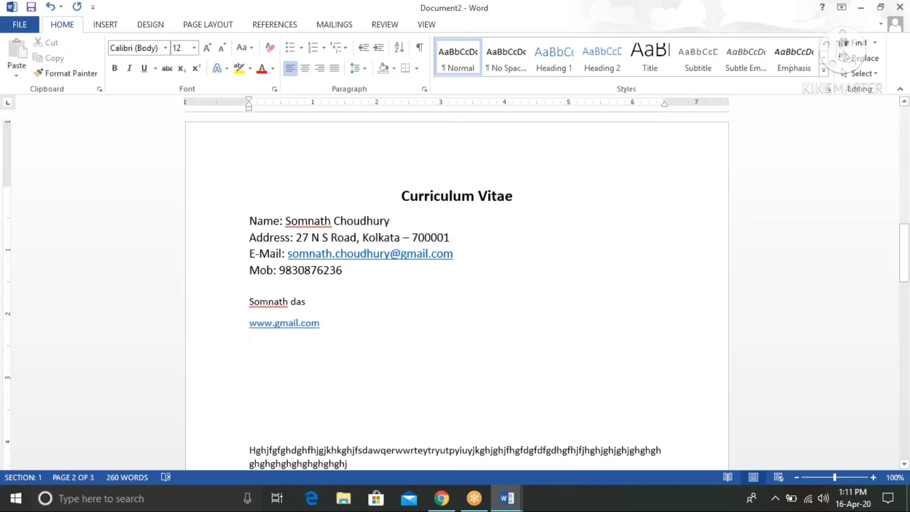
{"action": "key", "text": "Up"}
{"action": "key", "text": "Up"}
{"action": "key", "text": "Up"}
{"action": "key", "text": "Up"}
{"action": "key", "text": "Up"}
{"action": "key", "text": "Up"}
{"action": "key", "text": "Up"}
{"action": "key", "text": "Up"}
{"action": "key", "text": "Up"}
{"action": "key", "text": "Up"}
{"action": "key", "text": "Up"}
{"action": "key", "text": "Up"}
{"action": "key", "text": "Up"}
{"action": "key", "text": "Up"}
{"action": "key", "text": "Up"}
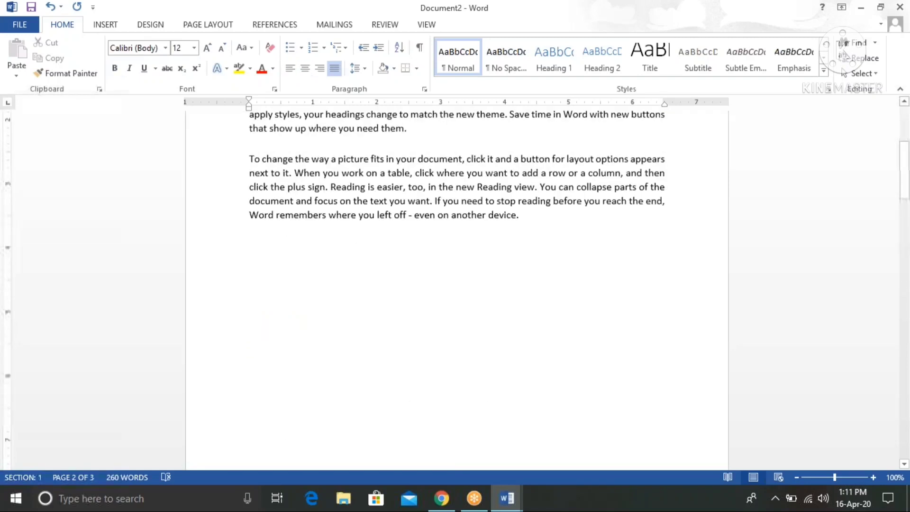
{"action": "key", "text": "Up"}
{"action": "key", "text": "Up"}
{"action": "key", "text": "Up"}
{"action": "key", "text": "Up"}
{"action": "key", "text": "Up"}
{"action": "key", "text": "Up"}
{"action": "key", "text": "Up"}
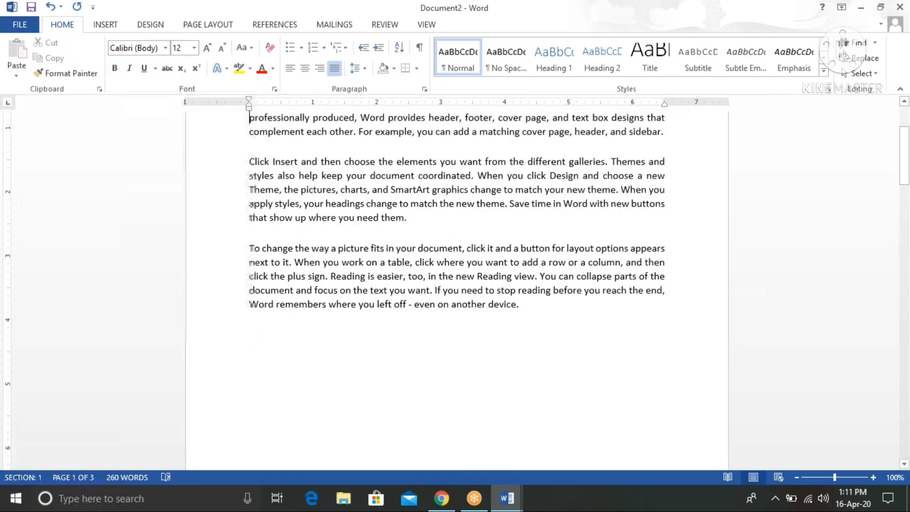
{"action": "key", "text": "Up"}
{"action": "key", "text": "Up"}
{"action": "key", "text": "Up"}
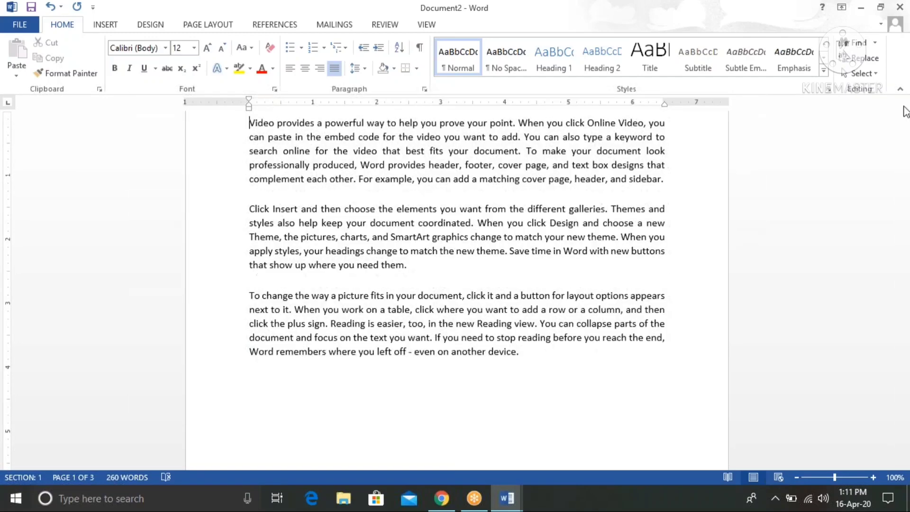
{"action": "left_click", "coordinate": [903, 103]}
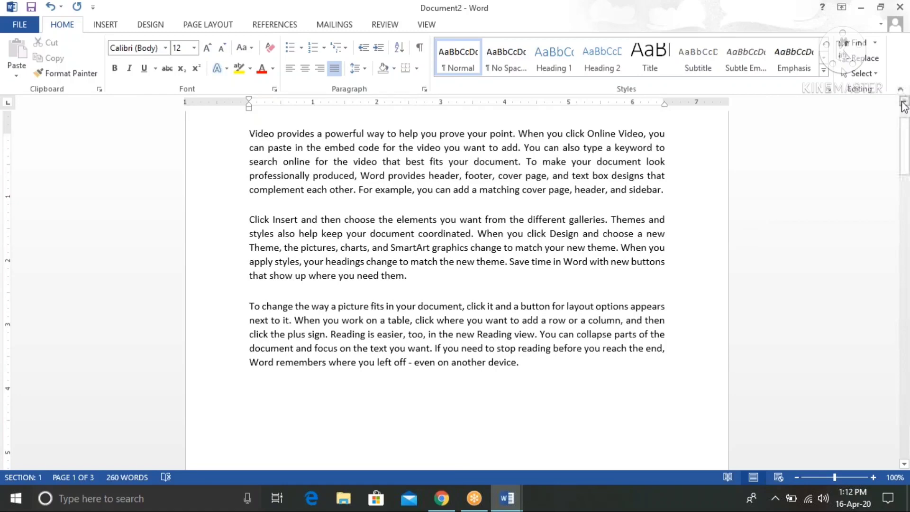
{"action": "left_click", "coordinate": [903, 103]}
{"action": "left_click", "coordinate": [903, 103]}
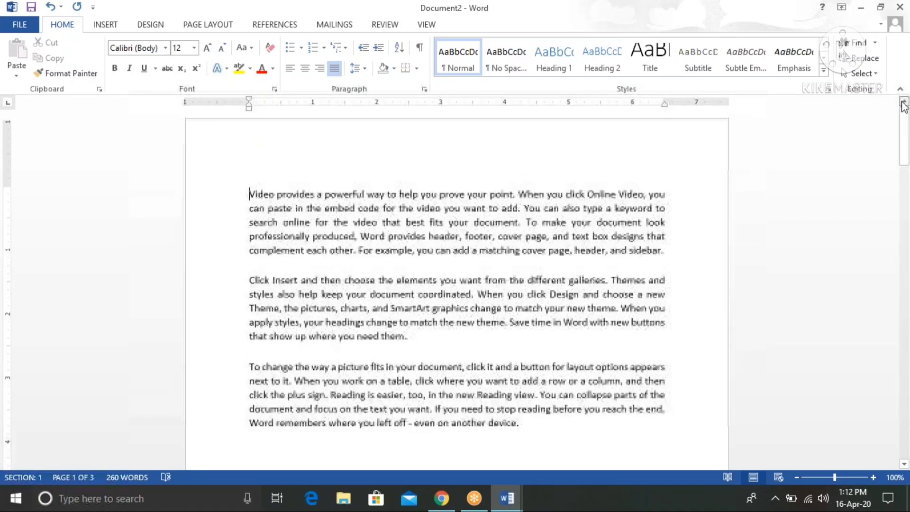
{"action": "left_click", "coordinate": [903, 103]}
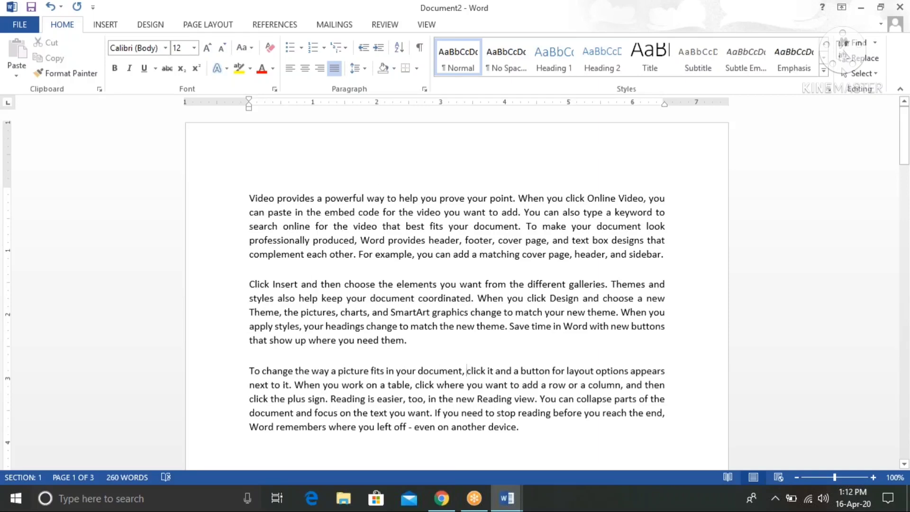
- Try selecting the whole document and the single word "best" in the first paragraph, clearing each selection
{"action": "key", "text": "ctrl+a"}
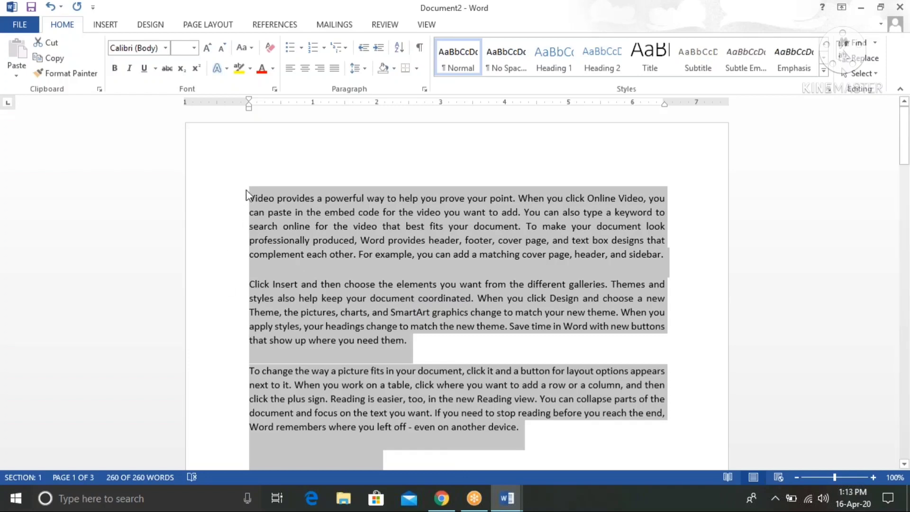
{"action": "left_click", "coordinate": [392, 256]}
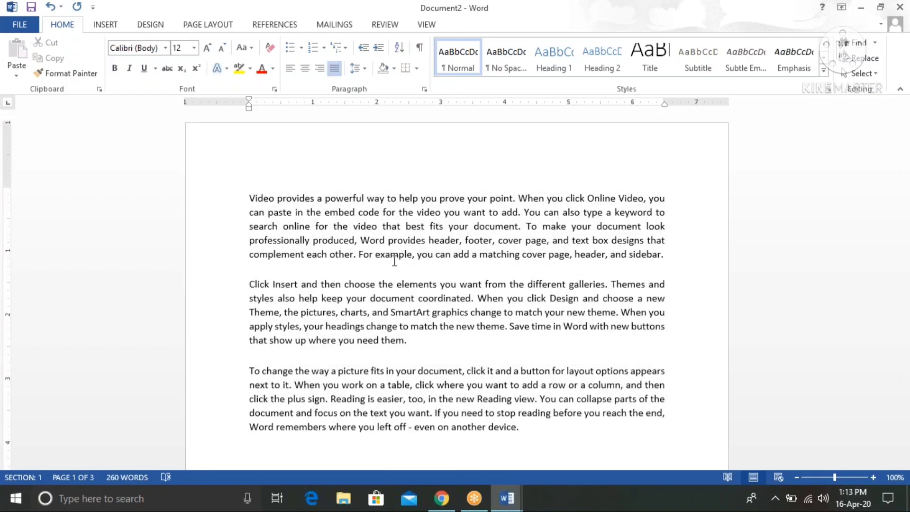
{"action": "double_click", "coordinate": [413, 227]}
{"action": "left_click", "coordinate": [413, 227]}
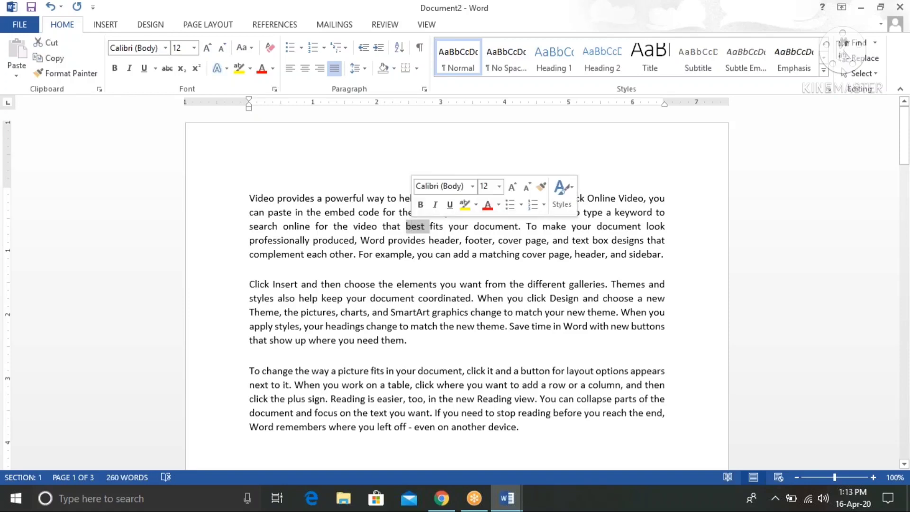
{"action": "triple_click", "coordinate": [413, 227]}
{"action": "double_click", "coordinate": [412, 226]}
{"action": "double_click", "coordinate": [412, 226]}
{"action": "double_click", "coordinate": [412, 226]}
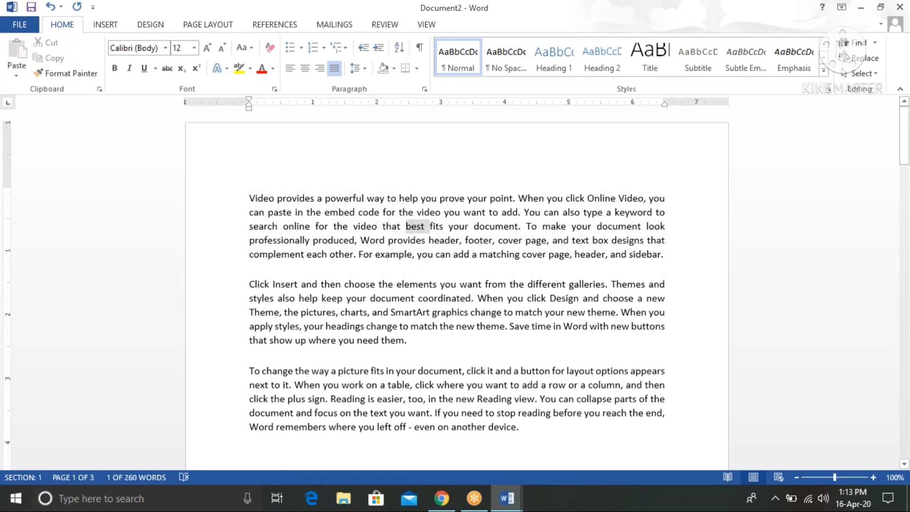
{"action": "double_click", "coordinate": [412, 227]}
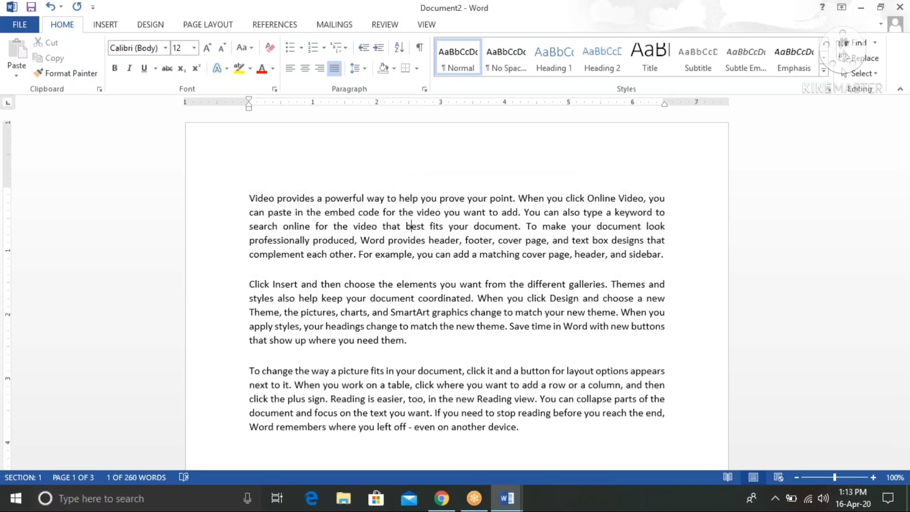
{"action": "double_click", "coordinate": [412, 226]}
{"action": "left_click", "coordinate": [411, 227]}
{"action": "left_click", "coordinate": [434, 298]}
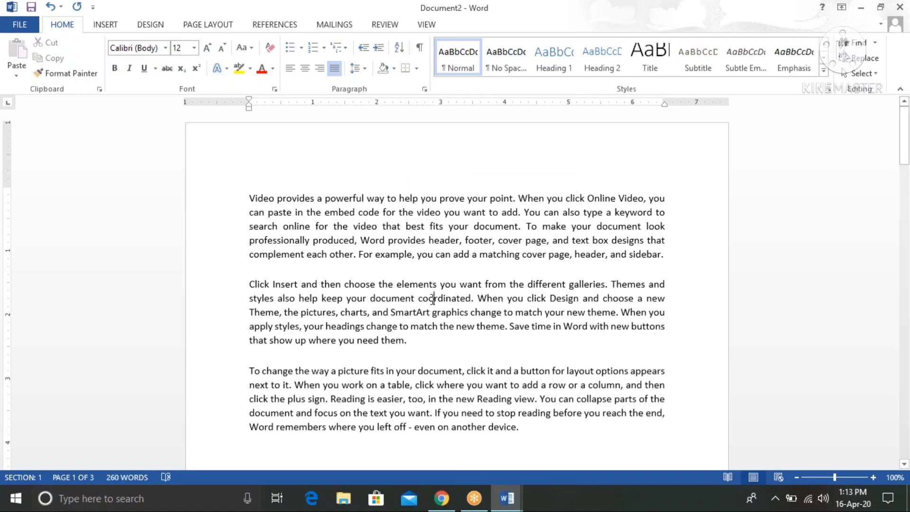
{"action": "double_click", "coordinate": [435, 239]}
{"action": "left_click", "coordinate": [434, 240]}
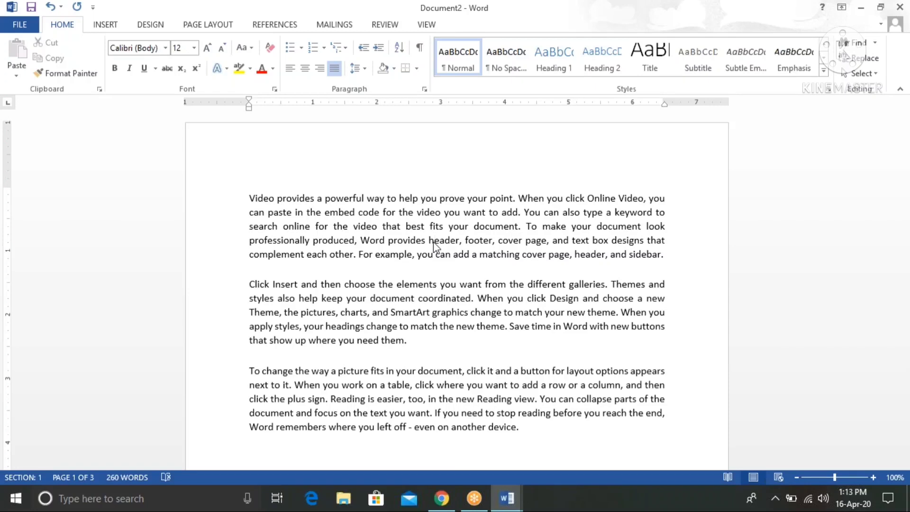
- Try selecting the word "video" and the whole first paragraph around it, and clear the selection
{"action": "double_click", "coordinate": [363, 226]}
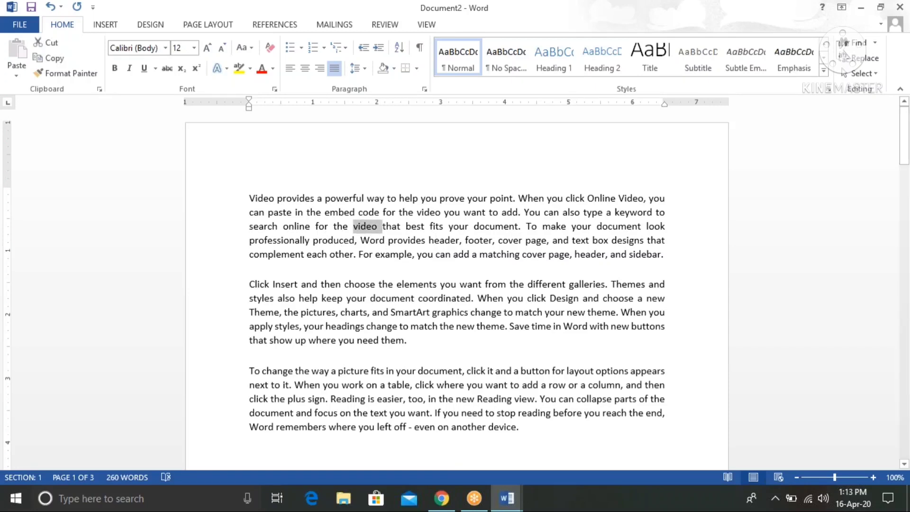
{"action": "left_click", "coordinate": [363, 226]}
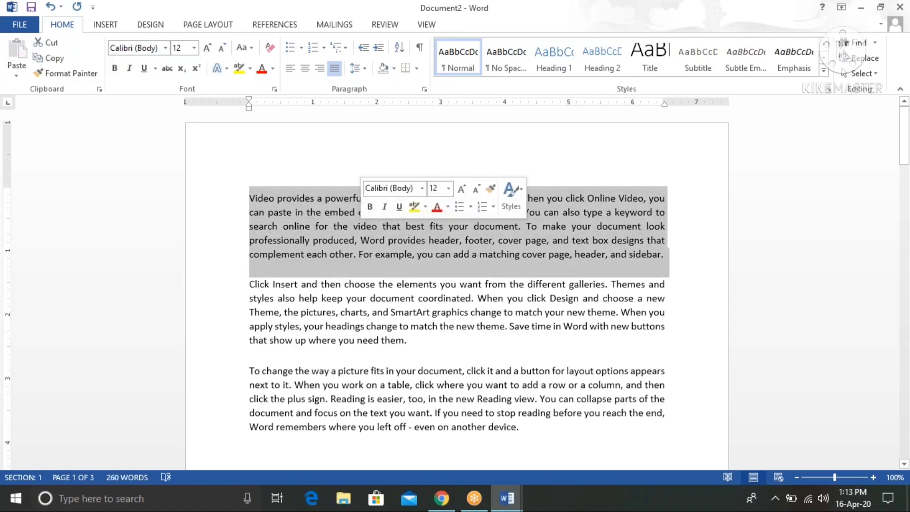
{"action": "double_click", "coordinate": [363, 227]}
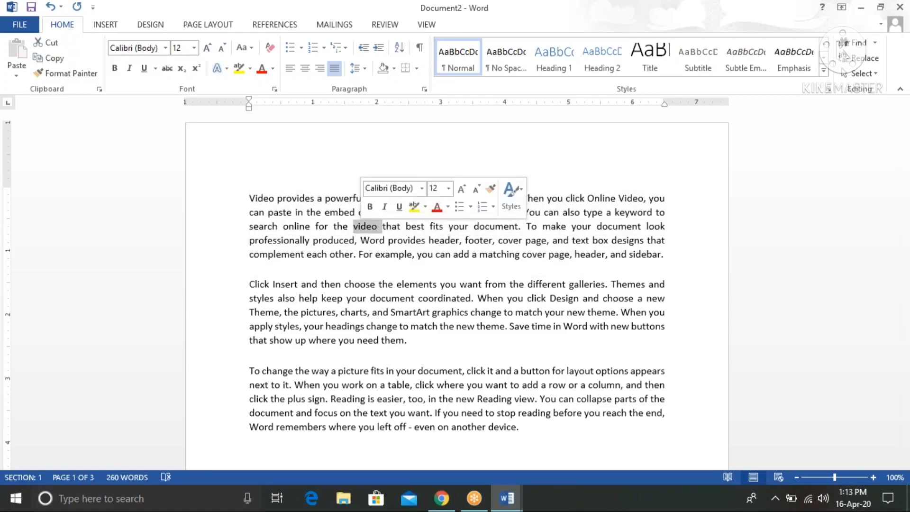
{"action": "triple_click", "coordinate": [361, 227]}
{"action": "double_click", "coordinate": [361, 227]}
{"action": "left_click", "coordinate": [361, 226]}
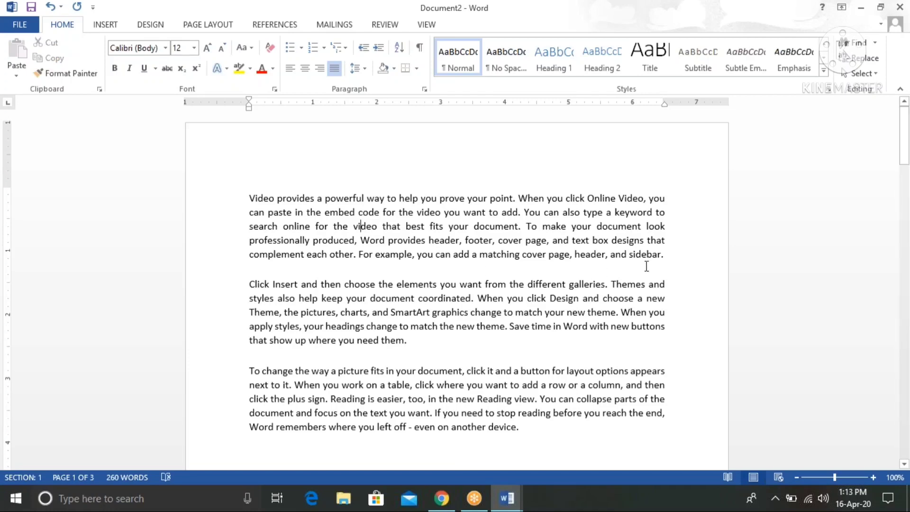
- Select the entire first paragraph, extending the selection backwards from its end to its beginning
{"action": "left_click", "coordinate": [685, 265]}
{"action": "key", "text": "shift+Left"}
{"action": "key", "text": "shift+Left"}
{"action": "key", "text": "shift+Left"}
{"action": "key", "text": "shift+Left"}
{"action": "key", "text": "shift+Left"}
{"action": "key", "text": "shift+Left"}
{"action": "key", "text": "shift+Left"}
{"action": "key", "text": "shift+Left"}
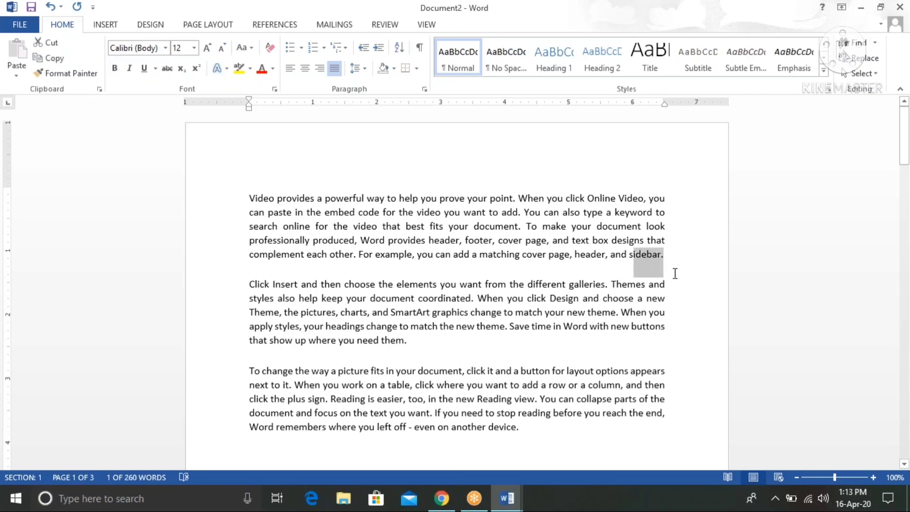
{"action": "key", "text": "shift+Left"}
{"action": "key", "text": "shift+Left"}
{"action": "key", "text": "shift+Left"}
{"action": "key", "text": "shift+Left"}
{"action": "key", "text": "shift+Left"}
{"action": "key", "text": "shift+Left"}
{"action": "key", "text": "shift+Left"}
{"action": "key", "text": "shift+Left"}
{"action": "key", "text": "shift+Left"}
{"action": "key", "text": "shift+Left"}
{"action": "key", "text": "shift+Left"}
{"action": "key", "text": "shift+Left"}
{"action": "key", "text": "shift+Left"}
{"action": "key", "text": "shift+Left"}
{"action": "key", "text": "shift+Left"}
{"action": "key", "text": "shift+Left"}
{"action": "key", "text": "shift+Left"}
{"action": "key", "text": "shift+Left"}
{"action": "key", "text": "shift+Left"}
{"action": "key", "text": "shift+Left"}
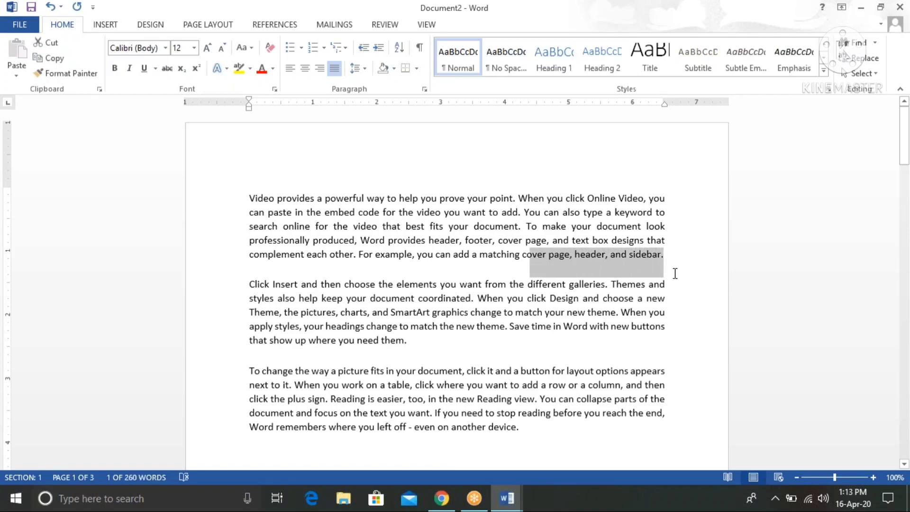
{"action": "key", "text": "shift+Left"}
{"action": "key", "text": "shift+Left"}
{"action": "key", "text": "shift+Left"}
{"action": "key", "text": "shift+Left"}
{"action": "key", "text": "shift+Left"}
{"action": "key", "text": "shift+Left"}
{"action": "key", "text": "shift+Left"}
{"action": "key", "text": "shift+Left"}
{"action": "key", "text": "shift+Left"}
{"action": "key", "text": "shift+Left"}
{"action": "key", "text": "shift+Left"}
{"action": "key", "text": "shift+Left"}
{"action": "key", "text": "shift+Left"}
{"action": "key", "text": "shift+Left"}
{"action": "key", "text": "shift+Left"}
{"action": "key", "text": "shift+Left"}
{"action": "key", "text": "shift+Left"}
{"action": "key", "text": "shift+Left"}
{"action": "key", "text": "shift+Left"}
{"action": "key", "text": "shift+Left"}
{"action": "key", "text": "shift+Up"}
{"action": "key", "text": "shift+Up"}
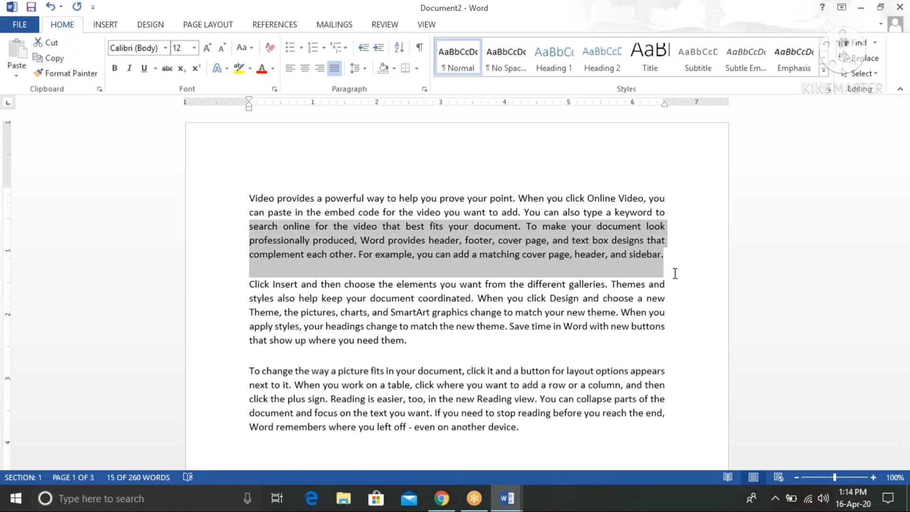
{"action": "key", "text": "shift+Up"}
{"action": "key", "text": "shift+Up"}
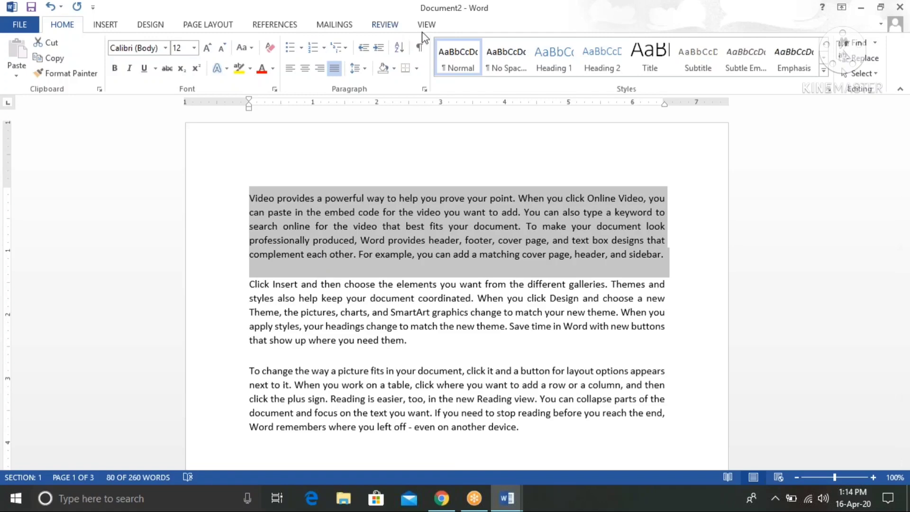
- Open the paragraph settings for the selected first paragraph and set its left indentation to 0.5"
{"action": "left_click", "coordinate": [425, 89]}
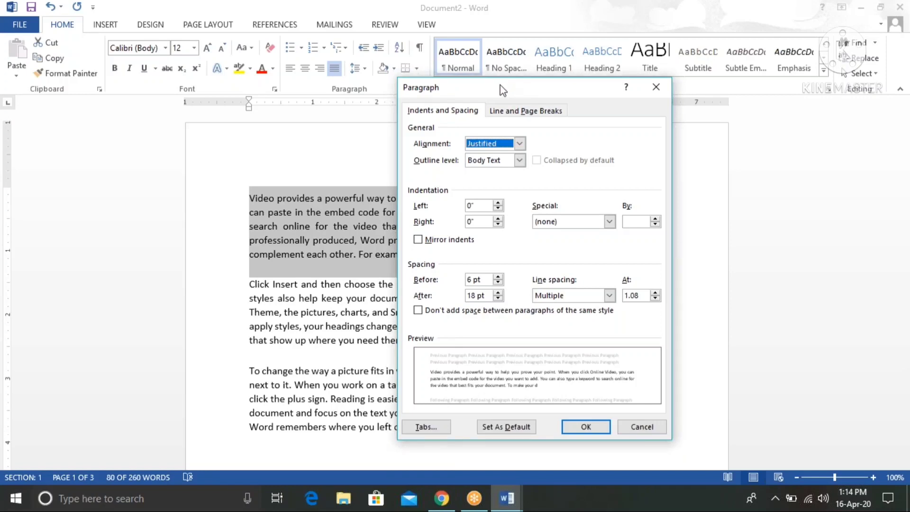
{"action": "left_click_drag", "start_coordinate": [501, 87], "coordinate": [432, 93]}
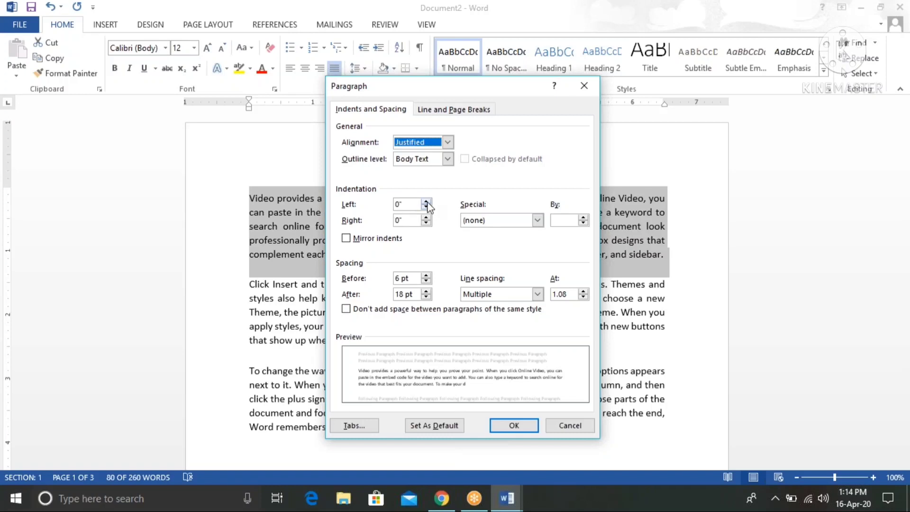
{"action": "left_click", "coordinate": [426, 201]}
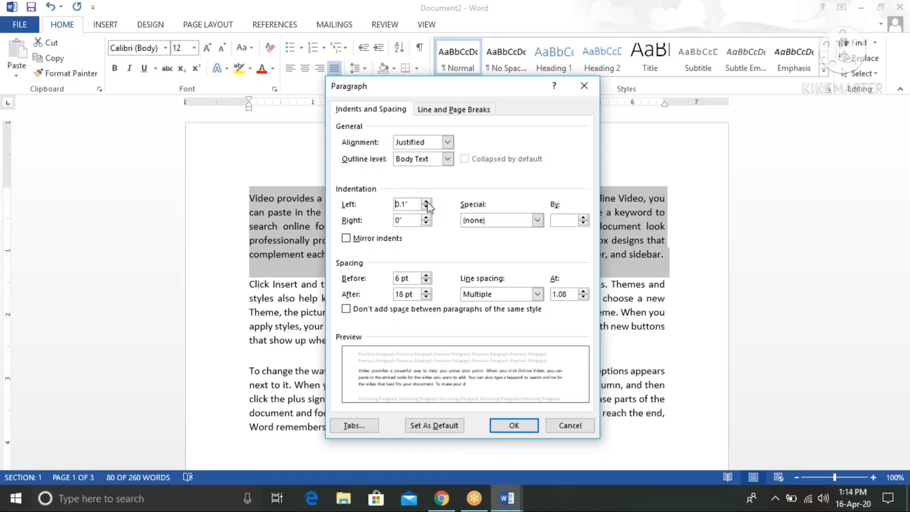
{"action": "left_click", "coordinate": [426, 201]}
{"action": "left_click", "coordinate": [426, 201]}
{"action": "left_click", "coordinate": [426, 202]}
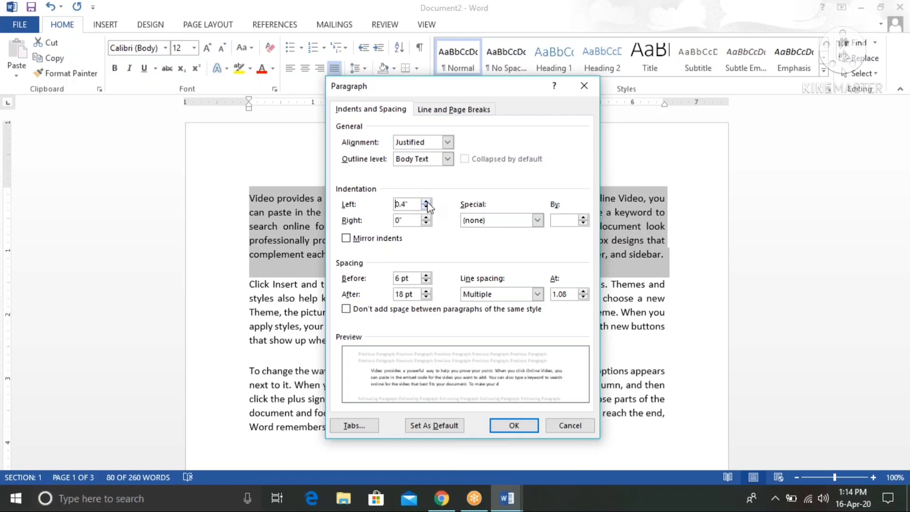
{"action": "left_click", "coordinate": [426, 202]}
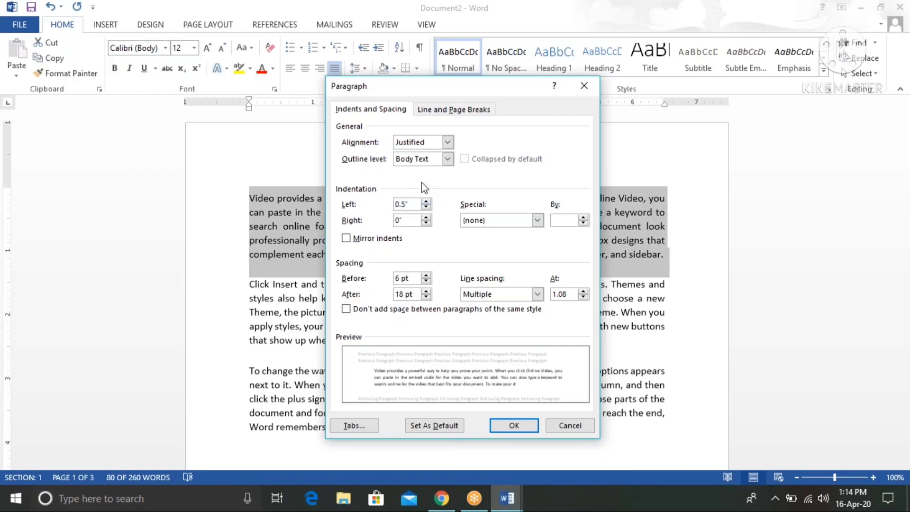
- Apply the 0.5" left indent to the first paragraph, set its right indentation to 0.5" as well, and clear the selection
{"action": "left_click", "coordinate": [516, 423]}
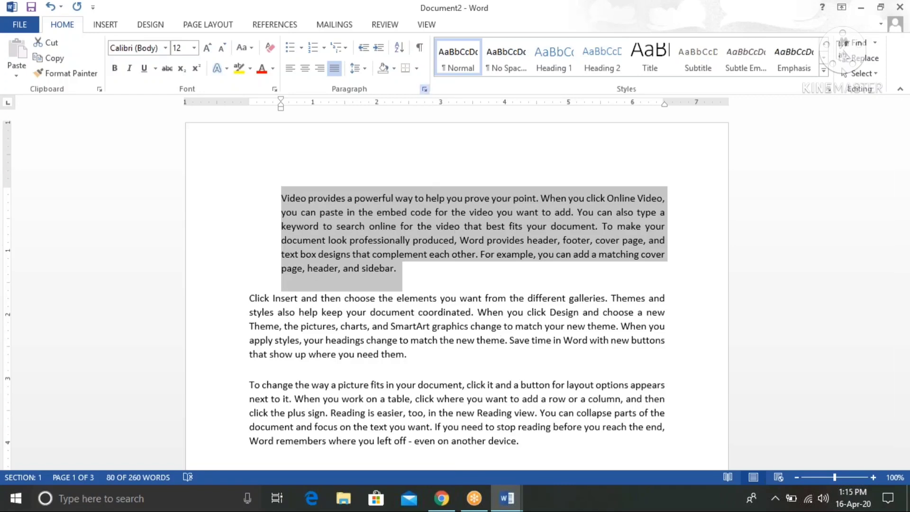
{"action": "left_click", "coordinate": [425, 88]}
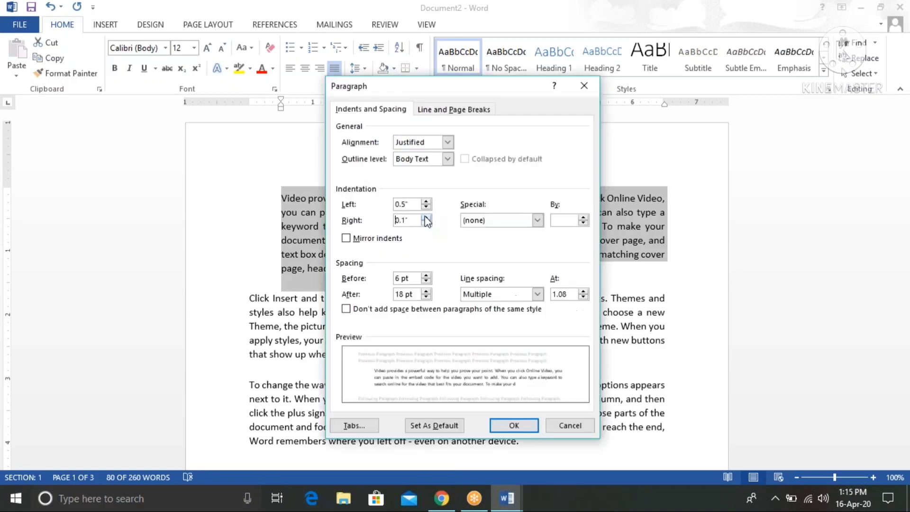
{"action": "left_click", "coordinate": [503, 423]}
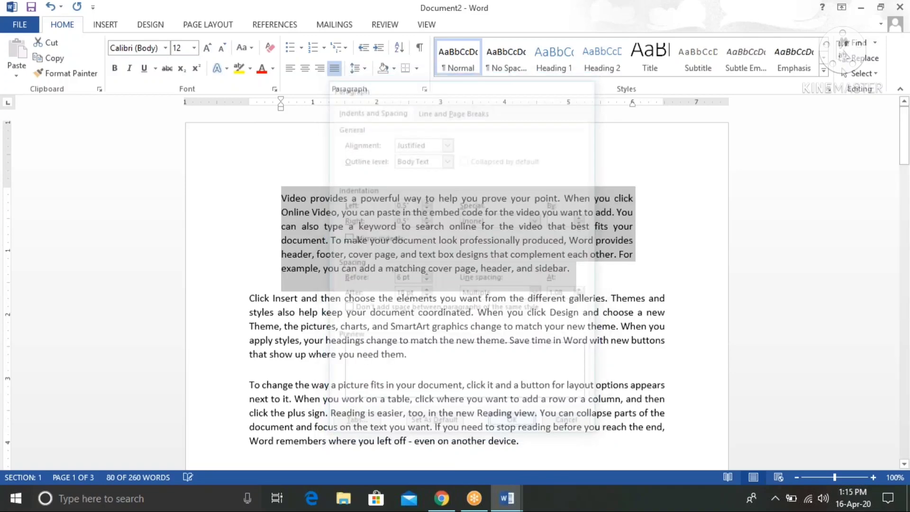
{"action": "left_click", "coordinate": [467, 350]}
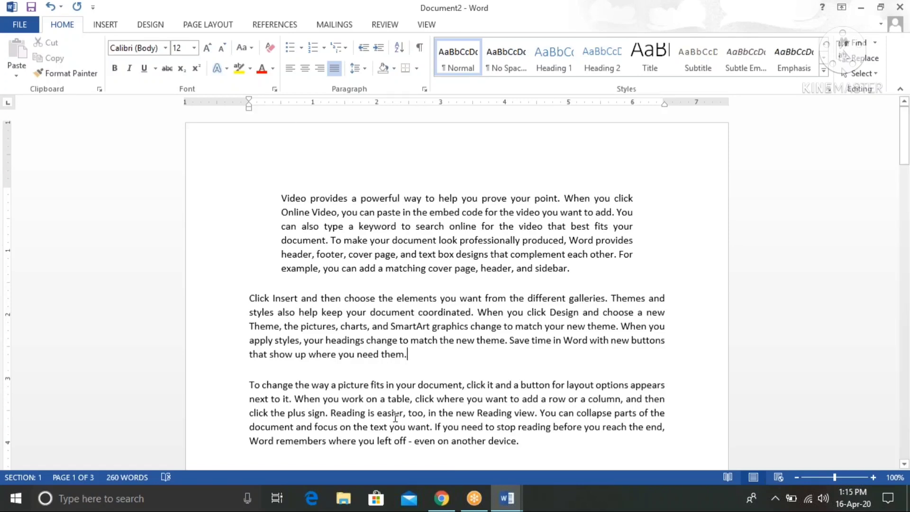
- Compare the ruler's indent markers for the second paragraph with those of the indented first paragraph
{"action": "left_click", "coordinate": [383, 327]}
{"action": "left_click", "coordinate": [414, 239]}
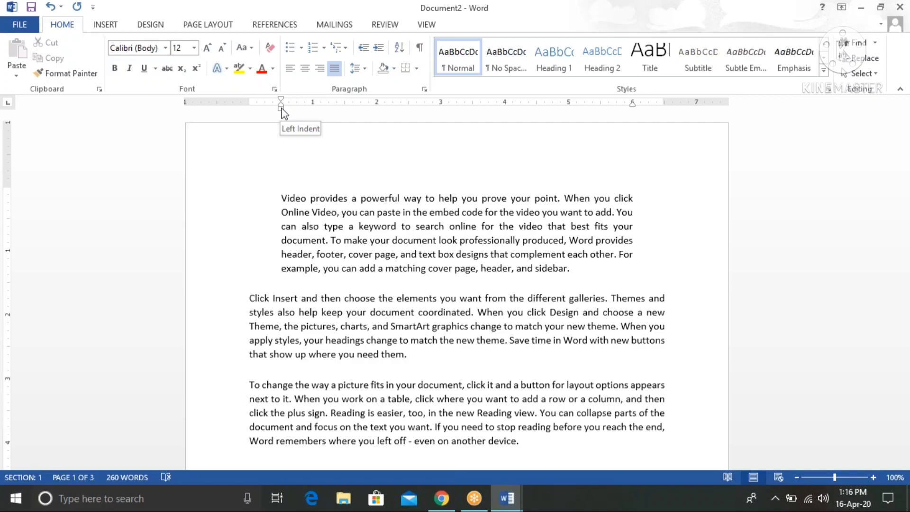
{"action": "left_click", "coordinate": [301, 312]}
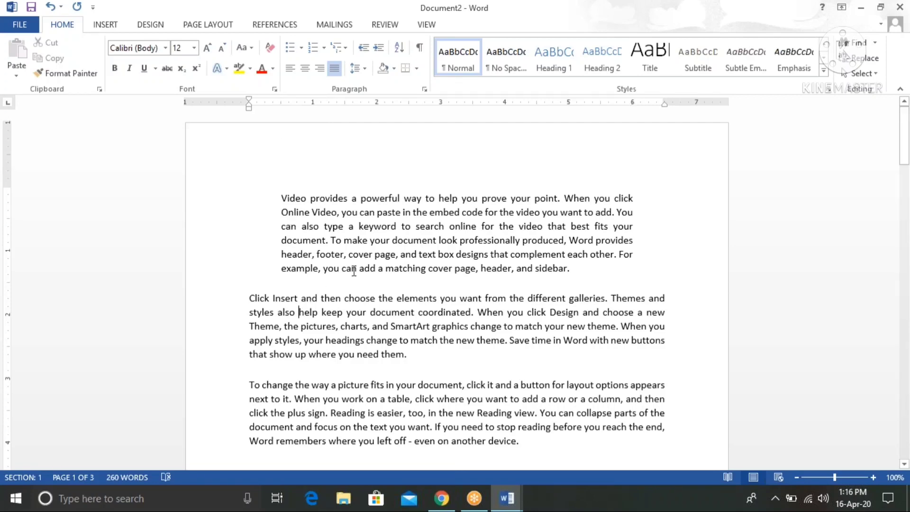
- Undo the right and left indents of the first paragraph
{"action": "left_click", "coordinate": [381, 236]}
{"action": "key", "text": "ctrl+z"}
{"action": "key", "text": "ctrl+z"}
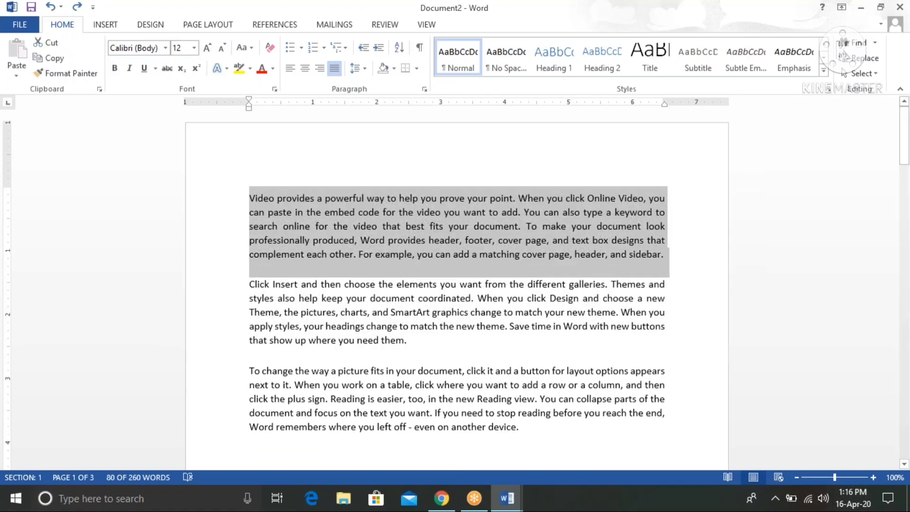
- Reselect the entire first paragraph, extending the selection from its end back to its beginning
{"action": "mouse_move", "coordinate": [507, 498]}
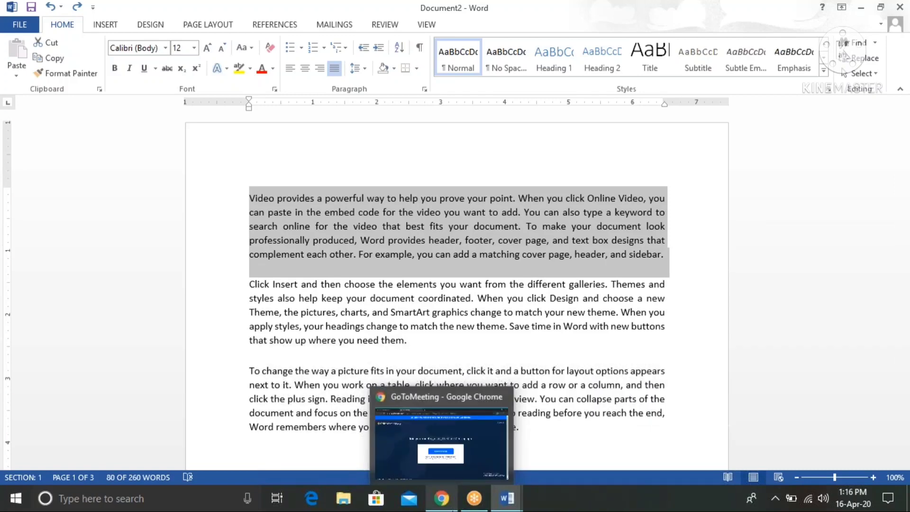
{"action": "left_click", "coordinate": [441, 212]}
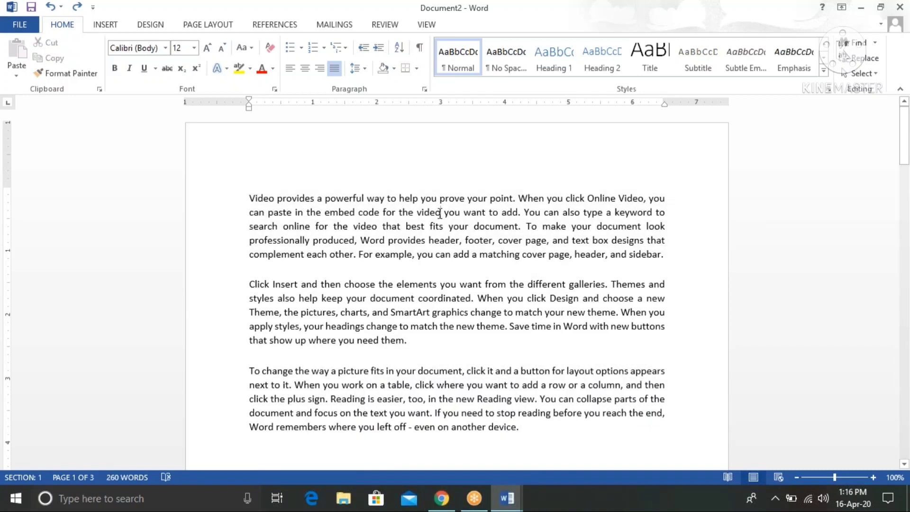
{"action": "double_click", "coordinate": [451, 231]}
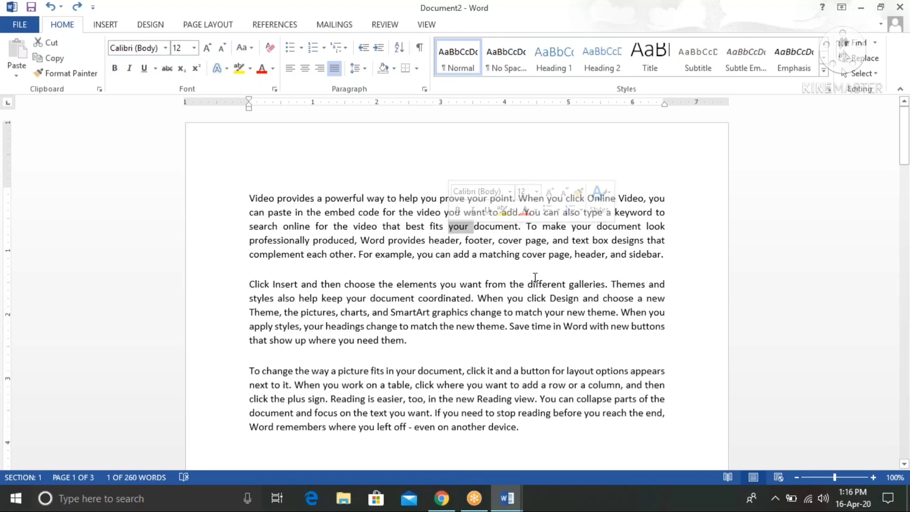
{"action": "left_click", "coordinate": [679, 260]}
{"action": "left_click_drag", "start_coordinate": [664, 258], "coordinate": [249, 196]}
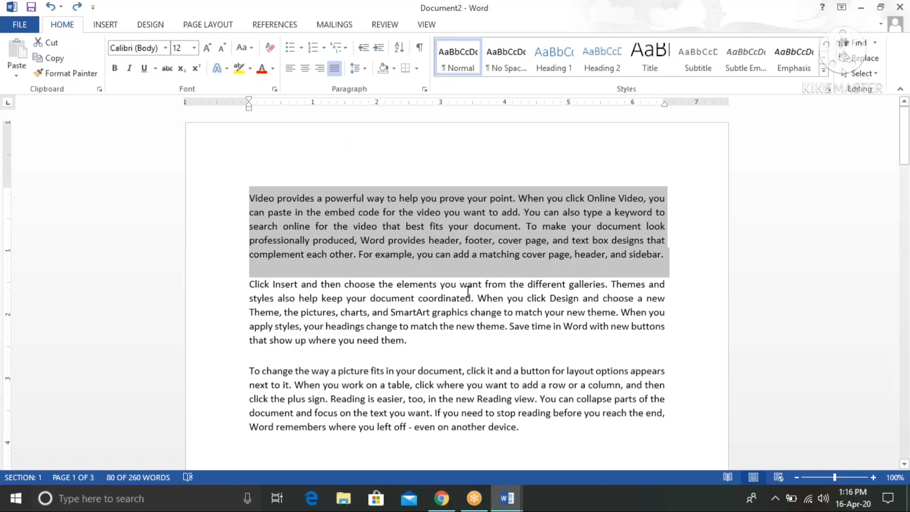
- Open the paragraph settings for the selected first paragraph and set its left indentation to 0.8"
{"action": "left_click", "coordinate": [424, 89]}
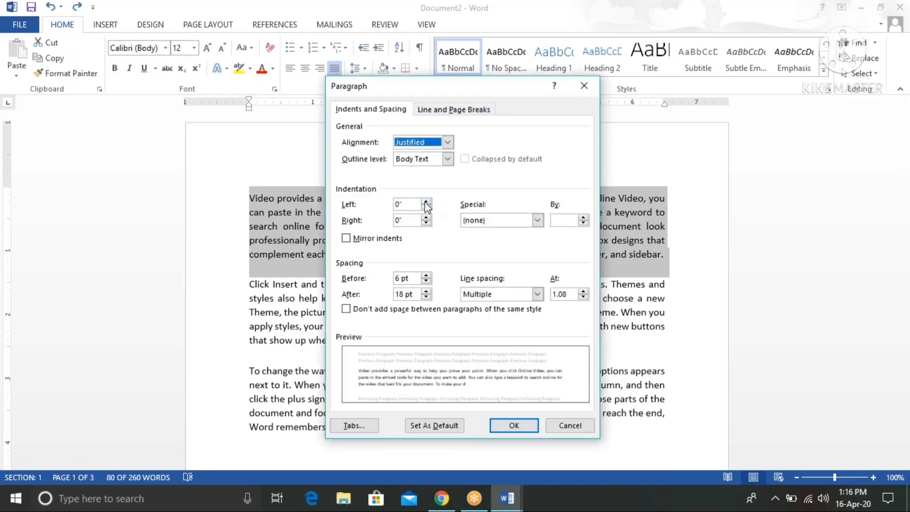
{"action": "left_click", "coordinate": [426, 202]}
{"action": "left_click", "coordinate": [427, 201]}
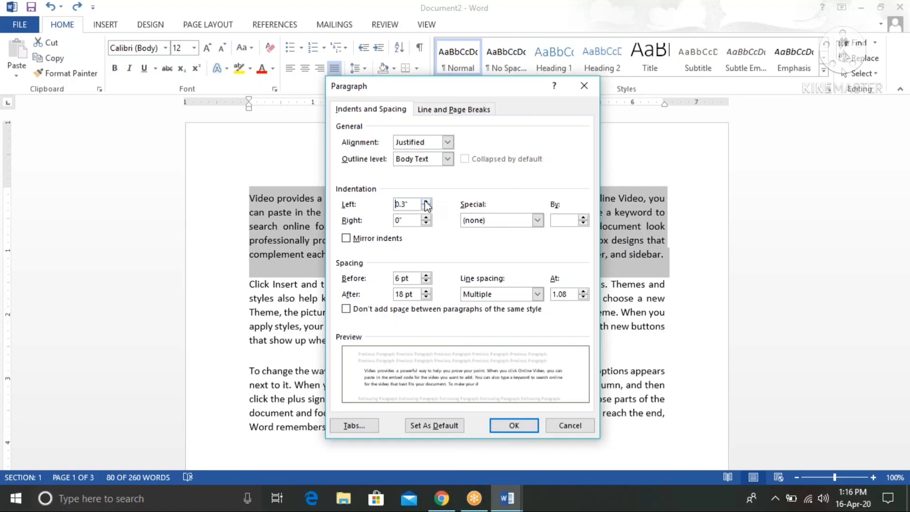
{"action": "left_click", "coordinate": [426, 201]}
{"action": "left_click", "coordinate": [427, 201]}
{"action": "left_click", "coordinate": [427, 201]}
{"action": "left_click", "coordinate": [427, 201]}
{"action": "left_click", "coordinate": [427, 201]}
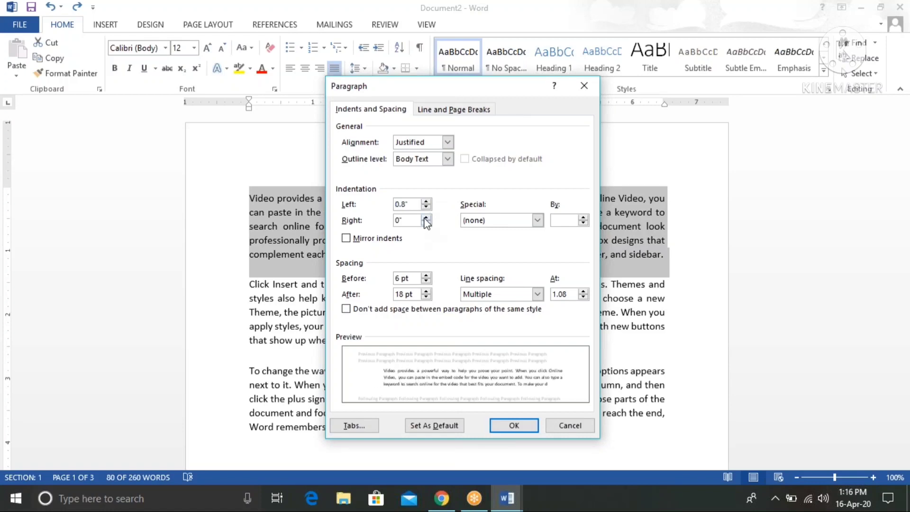
- Set the paragraph's right indentation to 0.8" and apply the paragraph settings
{"action": "left_click", "coordinate": [426, 217]}
{"action": "left_click", "coordinate": [427, 217]}
{"action": "left_click", "coordinate": [427, 218]}
{"action": "left_click", "coordinate": [427, 217]}
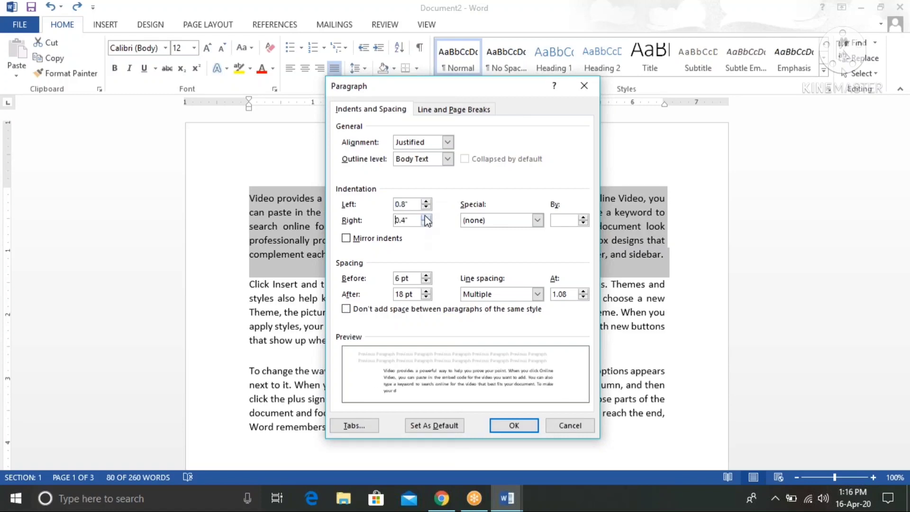
{"action": "left_click", "coordinate": [427, 217]}
{"action": "left_click", "coordinate": [426, 217]}
{"action": "left_click", "coordinate": [427, 218]}
{"action": "left_click", "coordinate": [427, 217]}
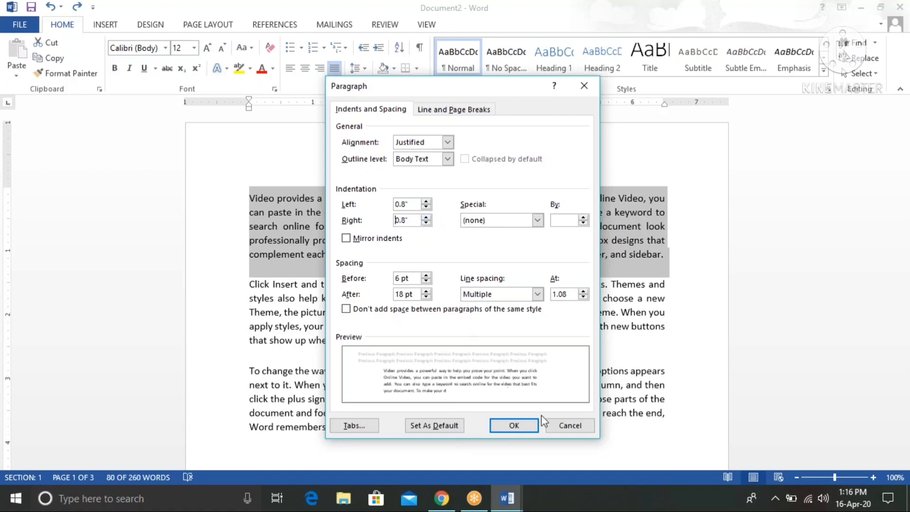
{"action": "left_click", "coordinate": [530, 424]}
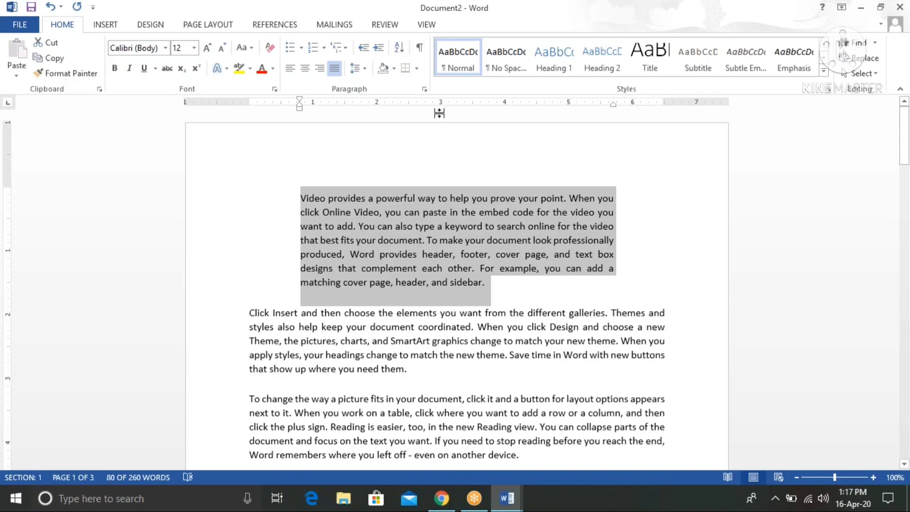
- Add a bottom border and a top border to the indented first paragraph, and clear the selection
{"action": "left_click", "coordinate": [417, 69]}
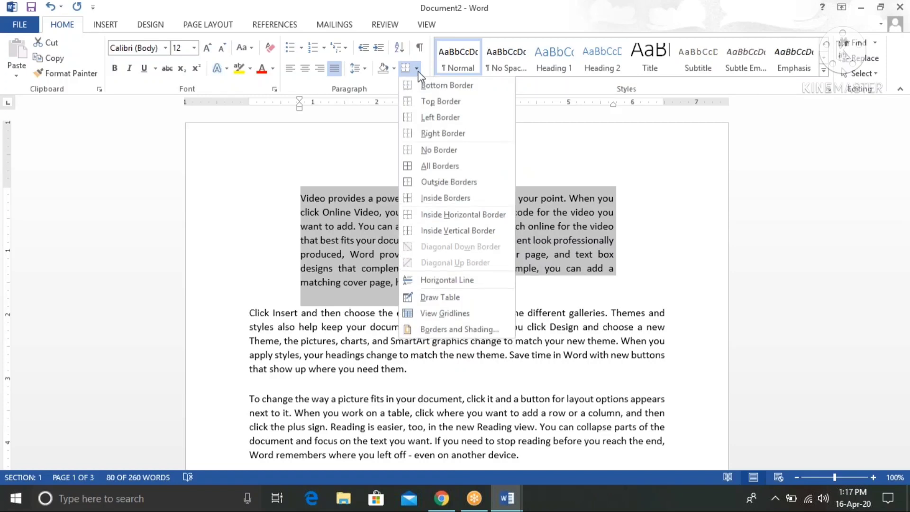
{"action": "left_click", "coordinate": [417, 71]}
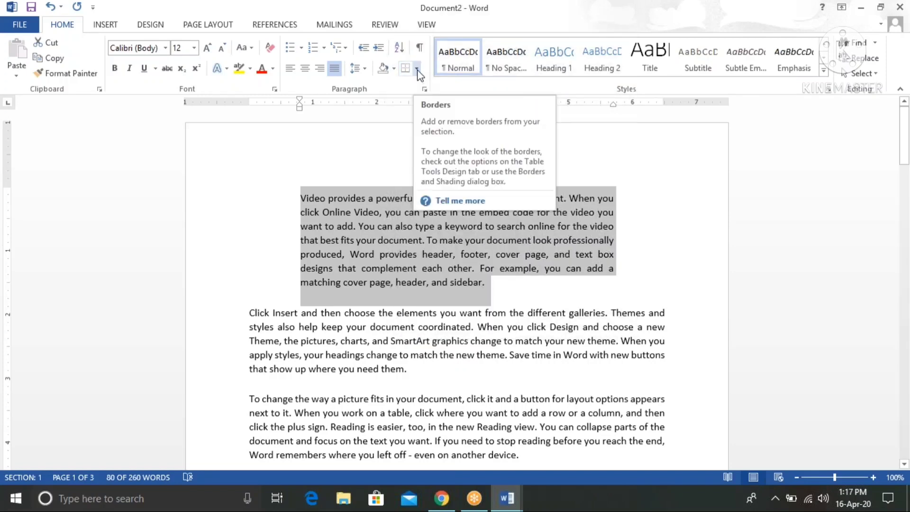
{"action": "left_click", "coordinate": [417, 71]}
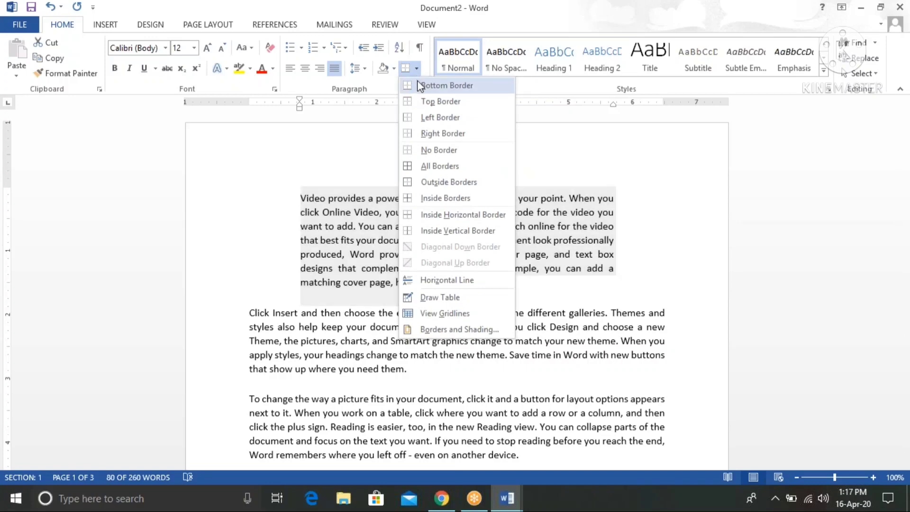
{"action": "left_click", "coordinate": [417, 82]}
{"action": "left_click", "coordinate": [417, 69]}
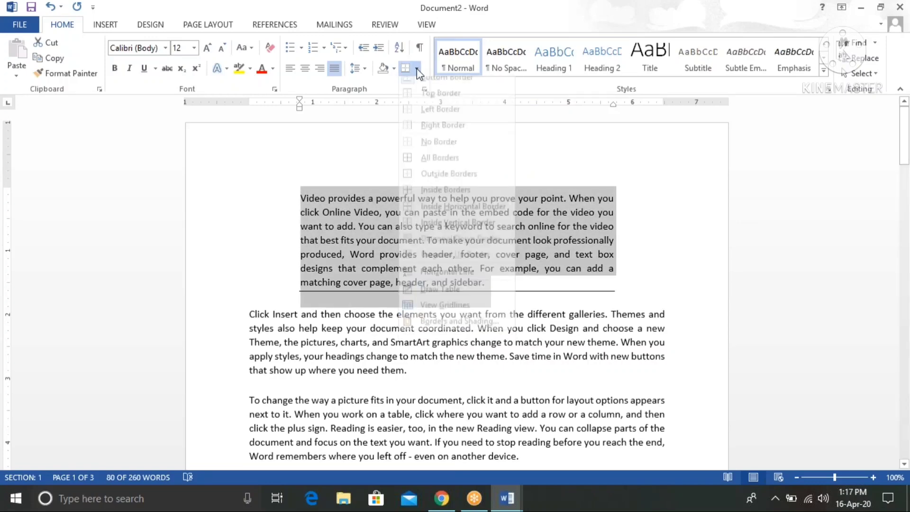
{"action": "left_click", "coordinate": [417, 97]}
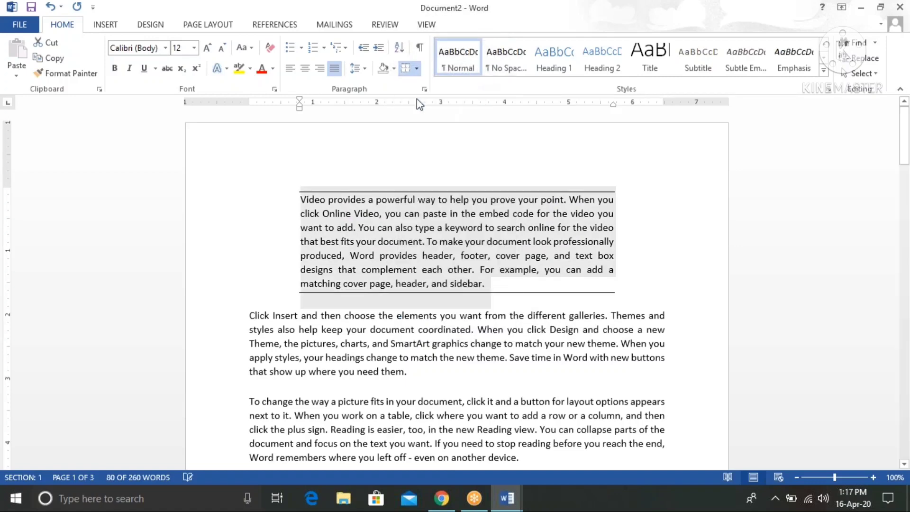
{"action": "left_click", "coordinate": [368, 373]}
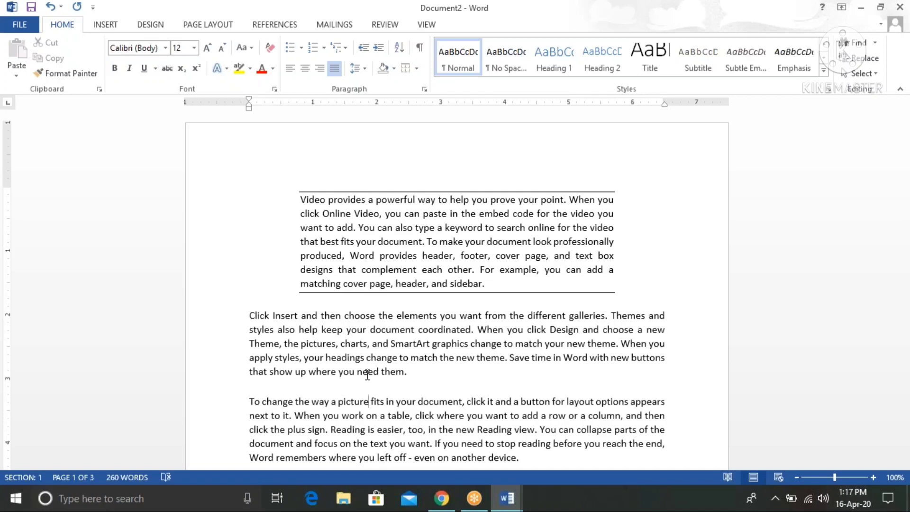
- Review the document from the third paragraph down to the Curriculum Vitae page and back up to the bordered first paragraph
{"action": "key", "text": "Down"}
{"action": "key", "text": "Down"}
{"action": "key", "text": "Down"}
{"action": "key", "text": "Down"}
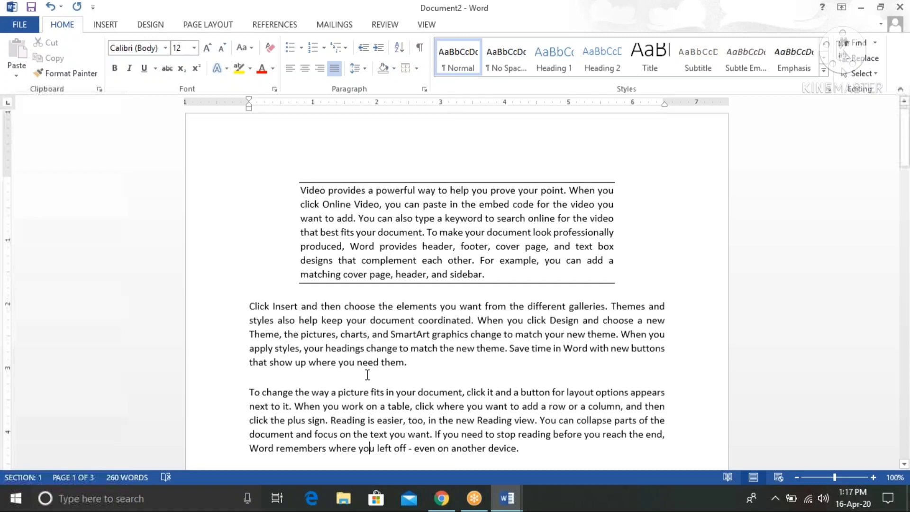
{"action": "key", "text": "Down"}
{"action": "key", "text": "Down"}
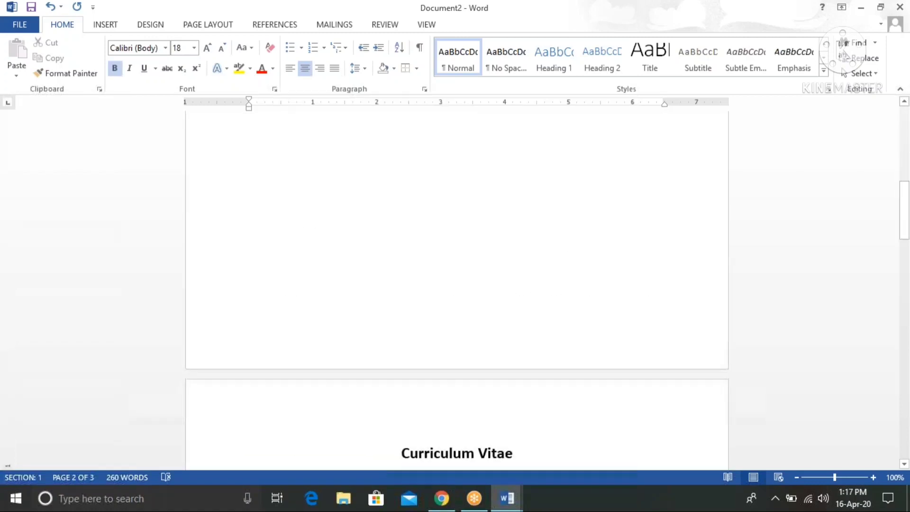
{"action": "key", "text": "Up"}
{"action": "key", "text": "Up"}
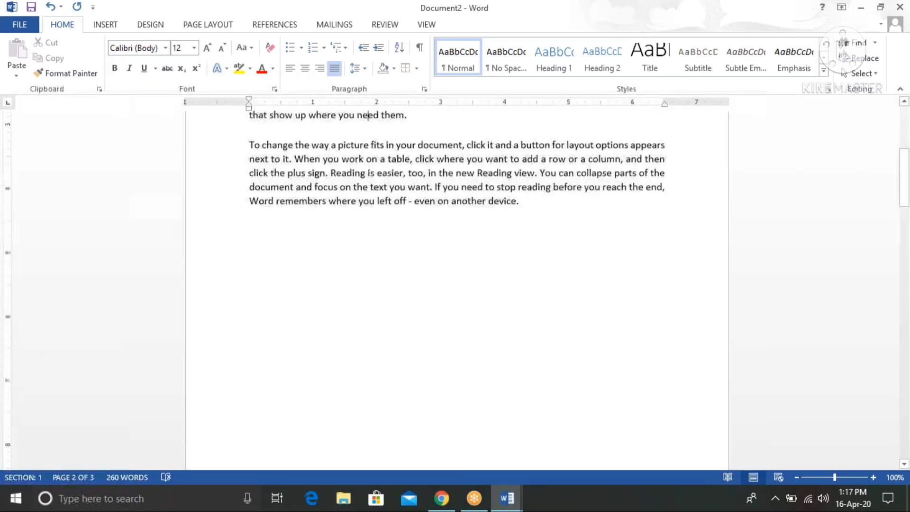
{"action": "key", "text": "Up"}
{"action": "key", "text": "Up"}
{"action": "key", "text": "Up"}
{"action": "key", "text": "Up"}
{"action": "key", "text": "Up"}
{"action": "key", "text": "Up"}
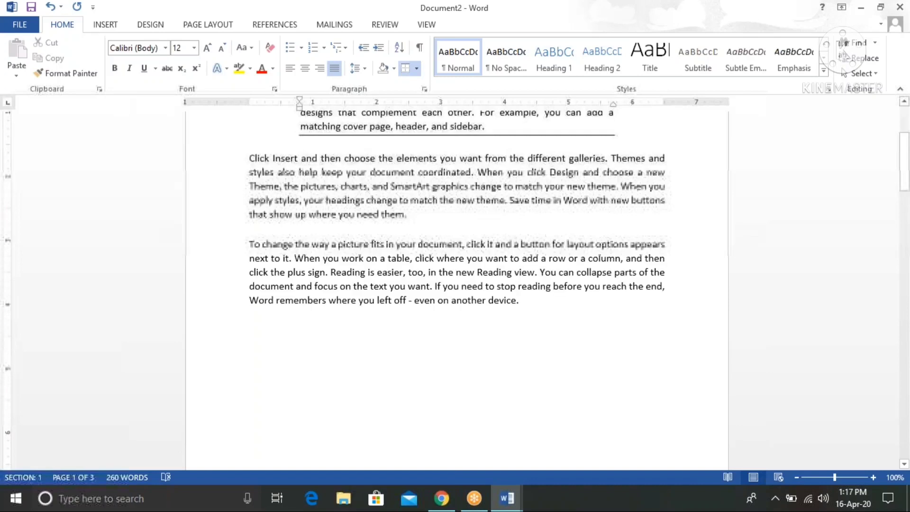
{"action": "key", "text": "Up"}
{"action": "key", "text": "Up"}
{"action": "key", "text": "Up"}
{"action": "key", "text": "Up"}
{"action": "key", "text": "Up"}
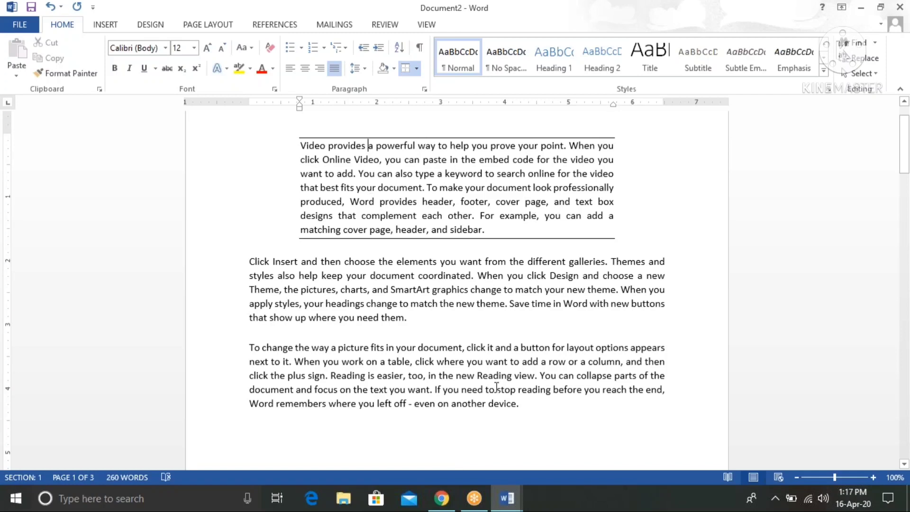
- Generate another sample paragraph below the third paragraph with the formula =rand(1,5)
{"action": "left_click", "coordinate": [522, 404]}
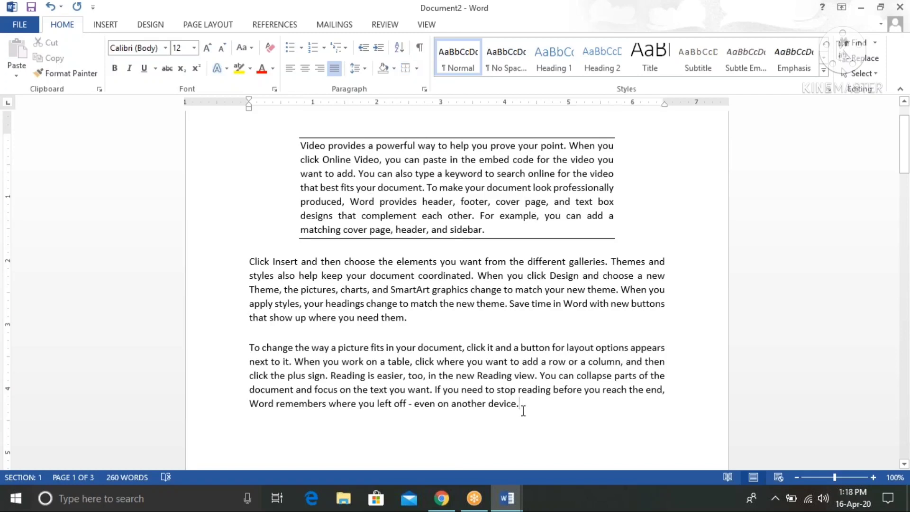
{"action": "key", "text": "Return"}
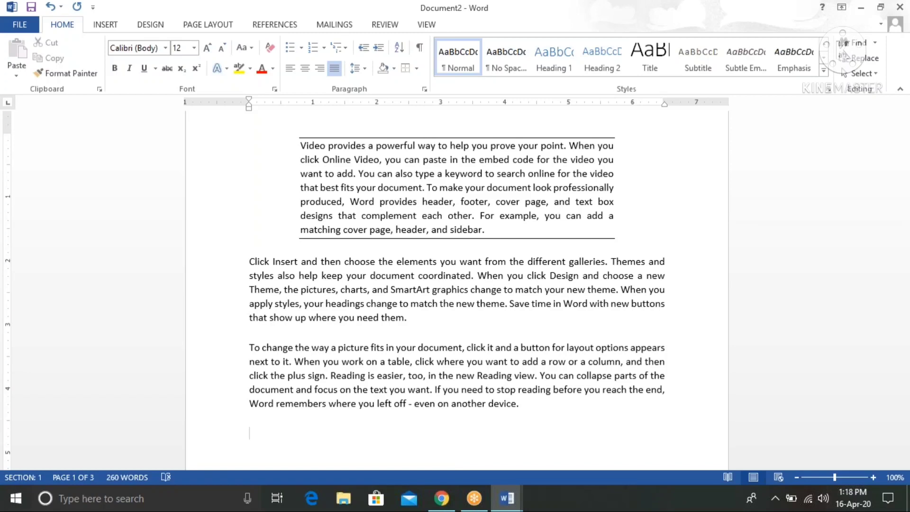
{"action": "type", "text": "=rq"}
{"action": "key", "text": "BackSpace"}
{"action": "type", "text": "and(1,5)"}
{"action": "key", "text": "Return"}
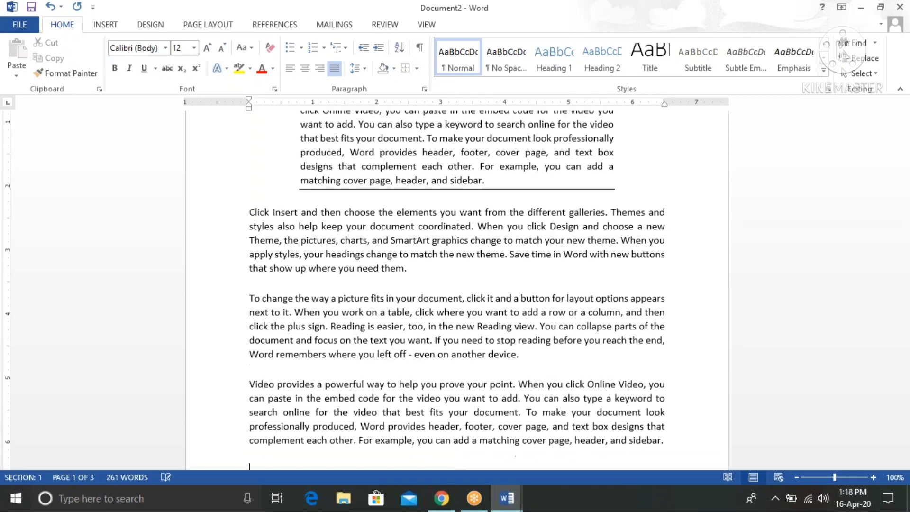
- Add three blank lines below the generated paragraph and place the cursor on the empty line directly beneath it
{"action": "key", "text": "Return"}
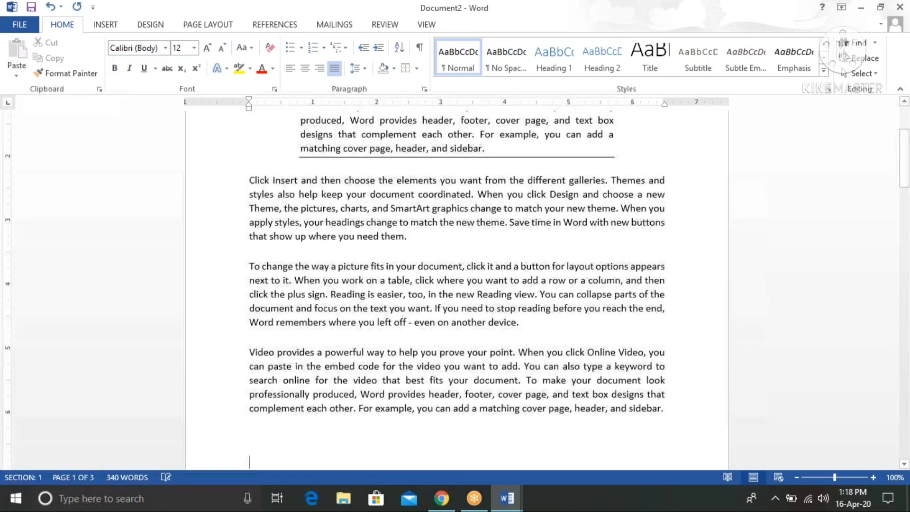
{"action": "key", "text": "Return"}
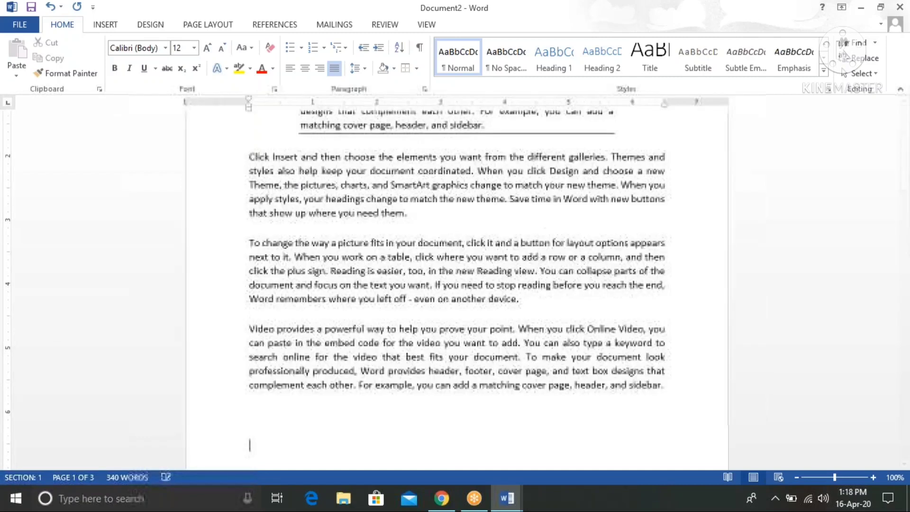
{"action": "key", "text": "Return"}
{"action": "left_click", "coordinate": [258, 394]}
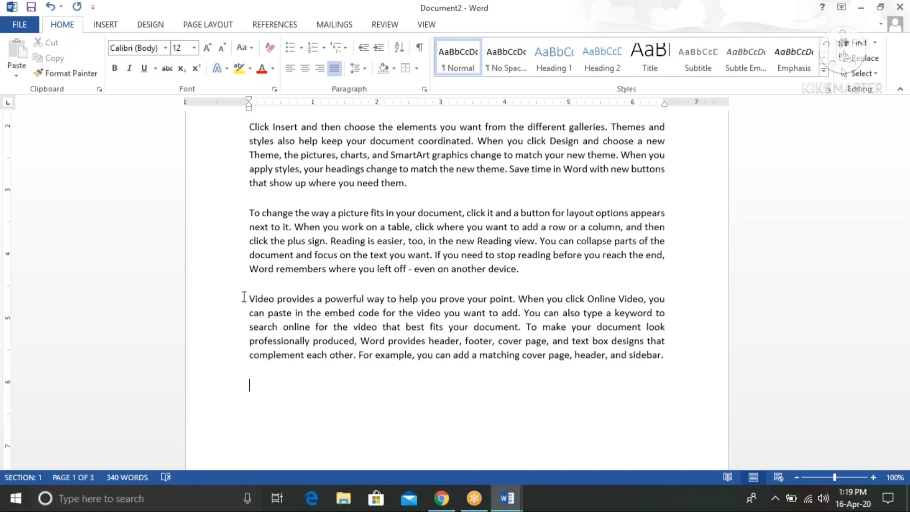
- Insert two blank lines above the second paragraph, which begins with "Click Insert"
{"action": "key", "text": "Up"}
{"action": "key", "text": "Up"}
{"action": "key", "text": "Up"}
{"action": "key", "text": "Up"}
{"action": "key", "text": "Return"}
{"action": "key", "text": "Return"}
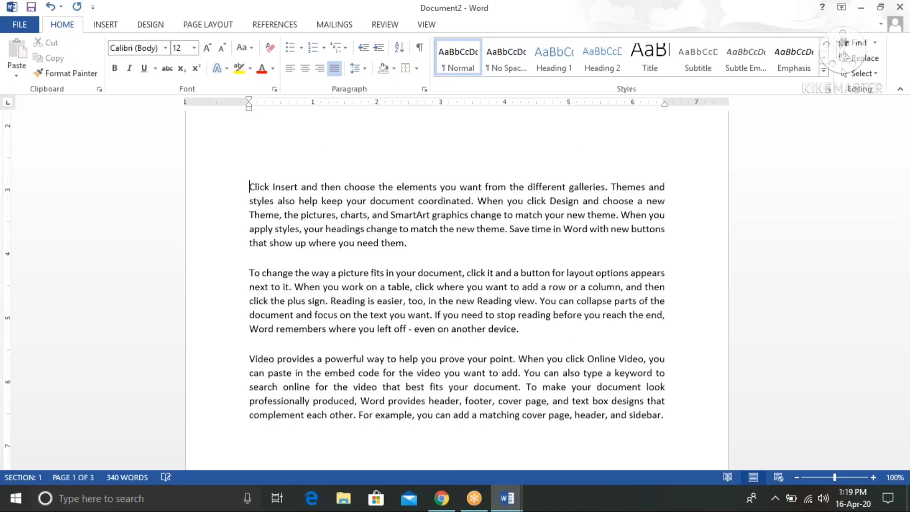
- Add the salutation "Dear Sir," above the paragraph that begins with "Click Insert"
{"action": "type", "text": "Dear Sir,"}
- Select the three paragraphs below the salutation and set their paragraph spacing after to 12 pt
{"action": "left_click", "coordinate": [672, 419]}
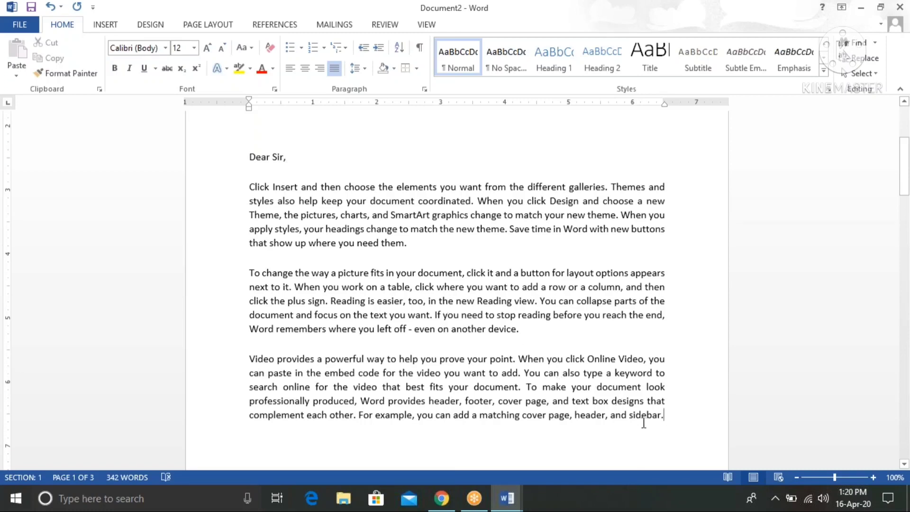
{"action": "left_click_drag", "start_coordinate": [664, 421], "coordinate": [265, 186]}
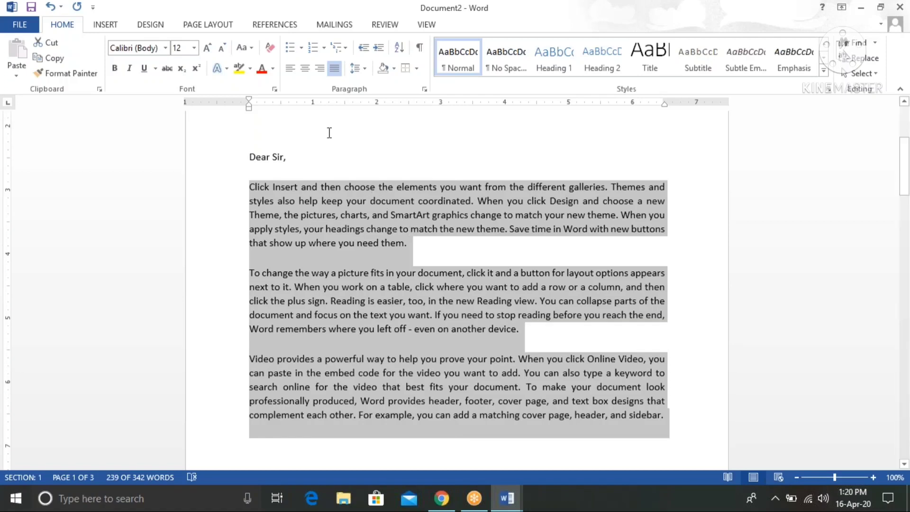
{"action": "left_click", "coordinate": [425, 89]}
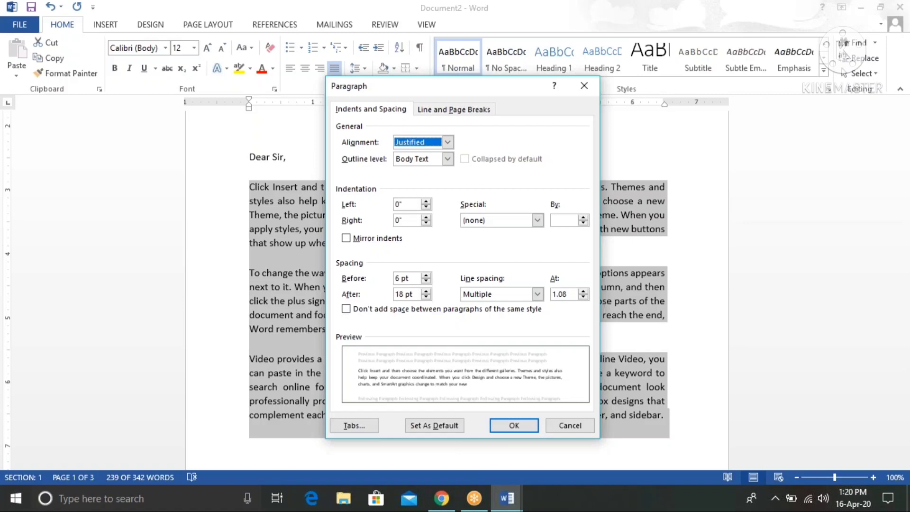
{"action": "left_click", "coordinate": [426, 298]}
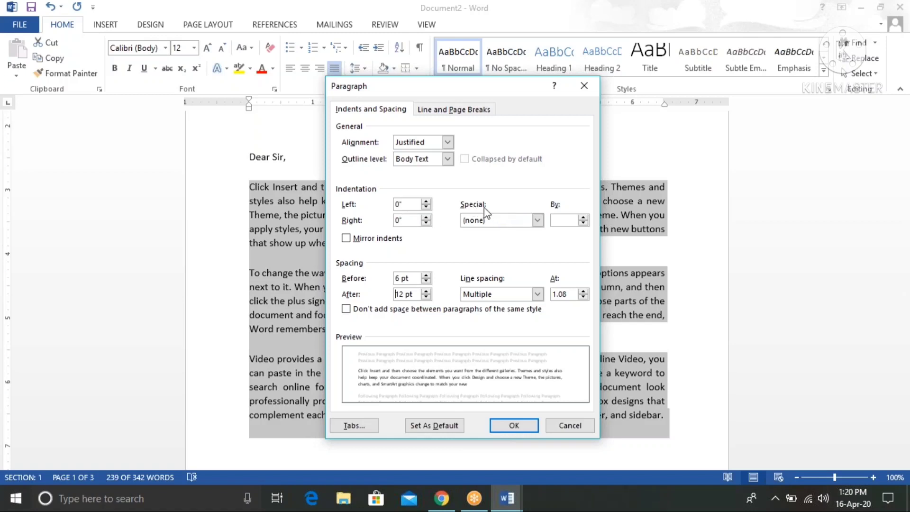
- Apply a special First line indent of 0.8" to the three selected paragraphs and deselect the text
{"action": "left_click", "coordinate": [538, 221]}
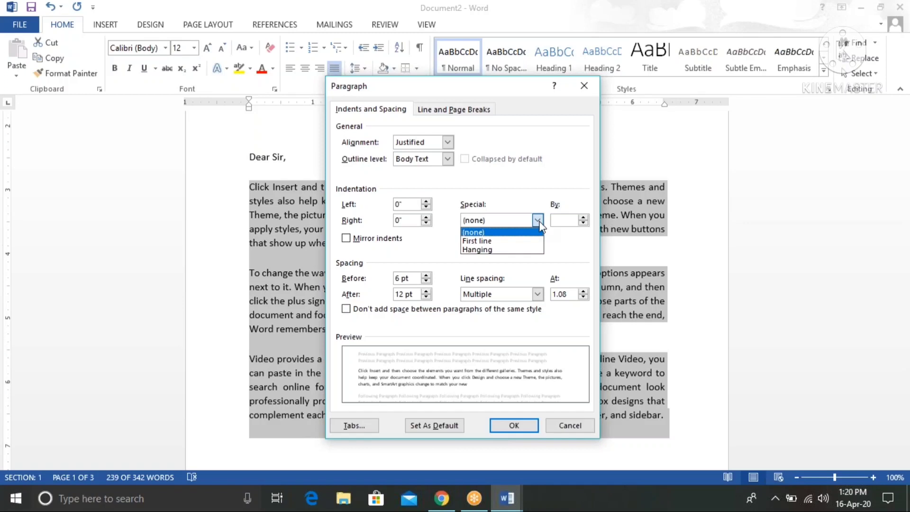
{"action": "left_click", "coordinate": [514, 242]}
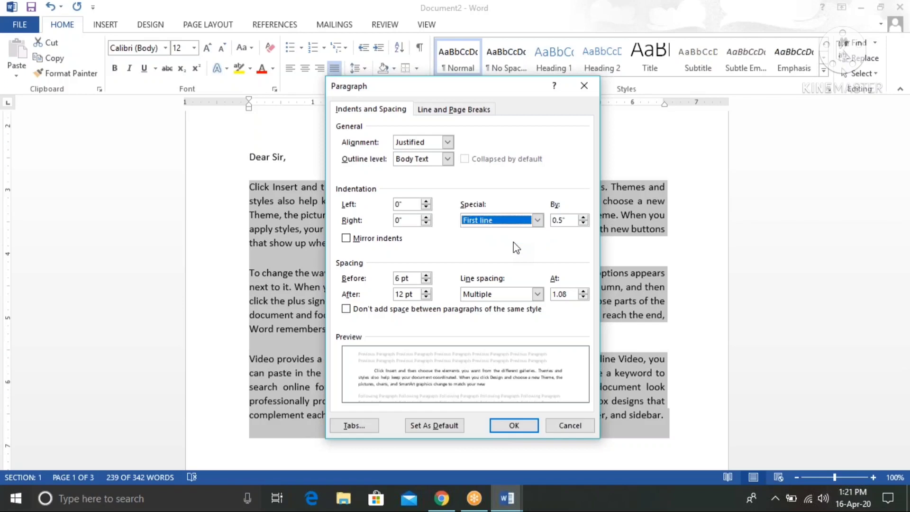
{"action": "left_click", "coordinate": [584, 217]}
{"action": "left_click", "coordinate": [584, 217]}
{"action": "left_click", "coordinate": [583, 217]}
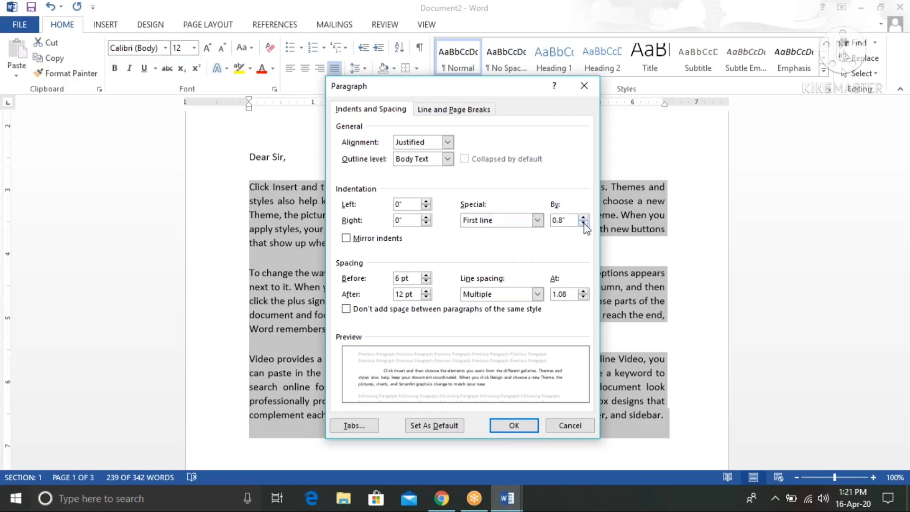
{"action": "left_click", "coordinate": [584, 223]}
{"action": "left_click", "coordinate": [584, 223]}
{"action": "left_click", "coordinate": [584, 223]}
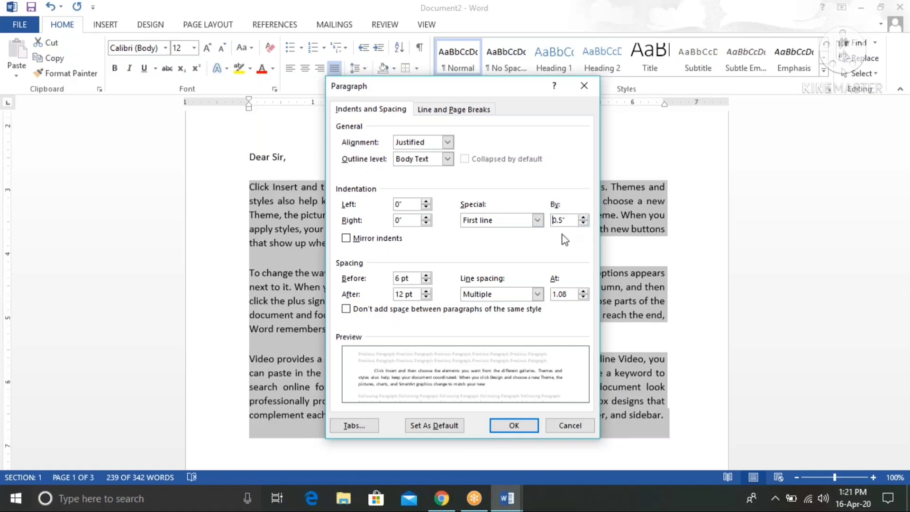
{"action": "left_click", "coordinate": [584, 218]}
{"action": "left_click", "coordinate": [584, 217]}
{"action": "left_click", "coordinate": [584, 218]}
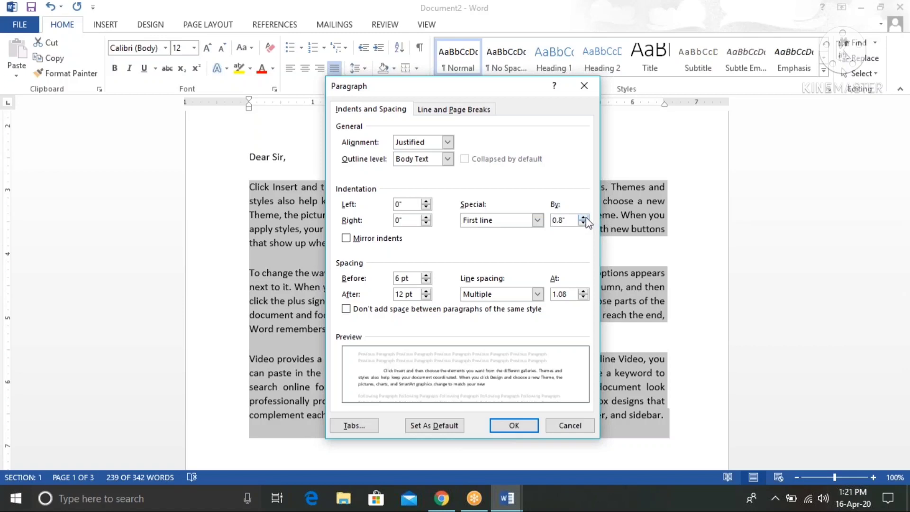
{"action": "left_click", "coordinate": [515, 427]}
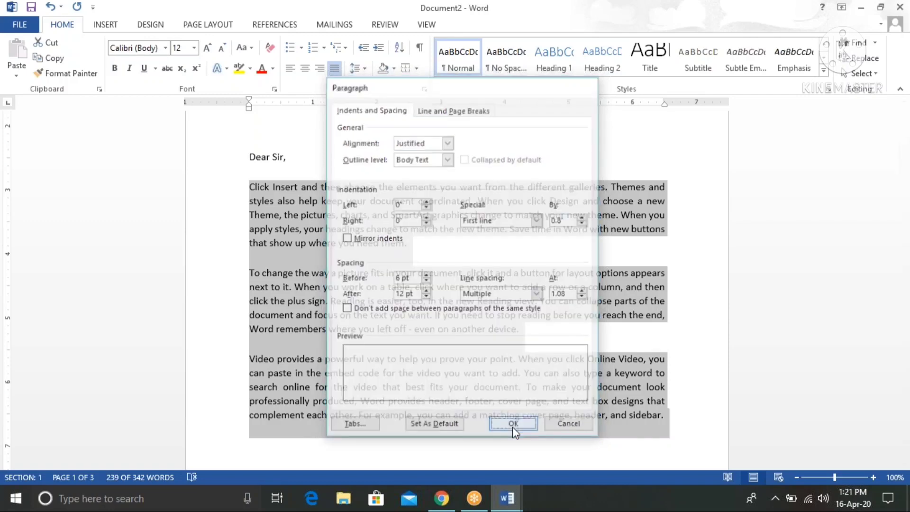
{"action": "left_click", "coordinate": [514, 422]}
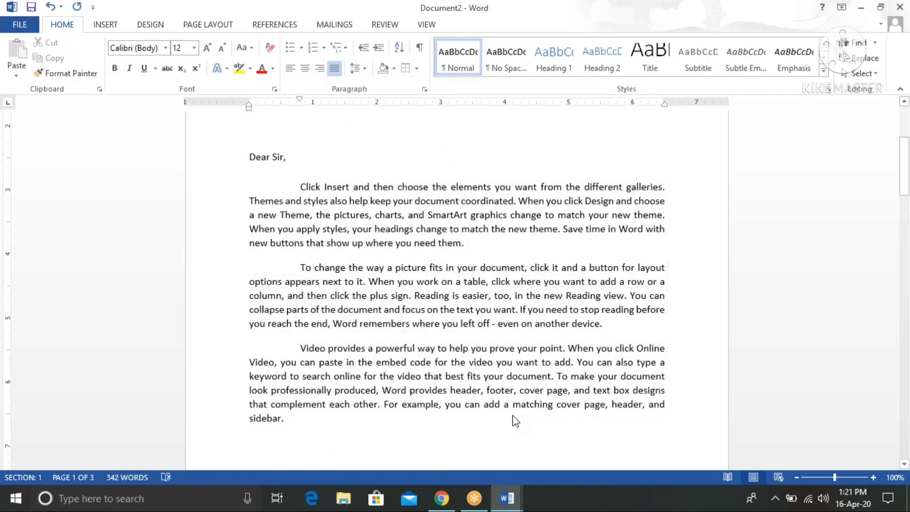